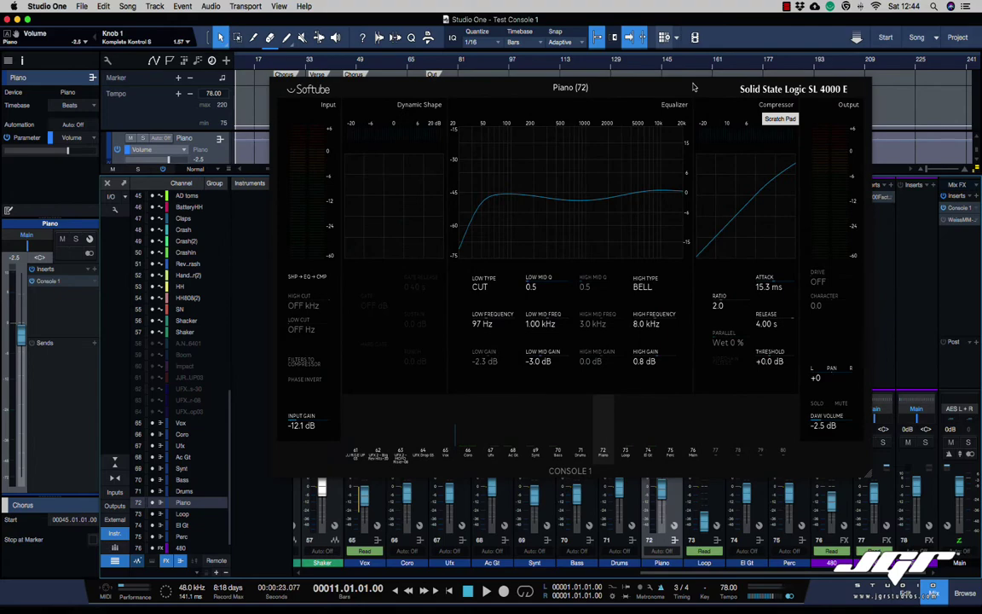
Move the Console 1 window clear of the song markers and play the song from its start
left_click_drag(694, 88, 691, 114)
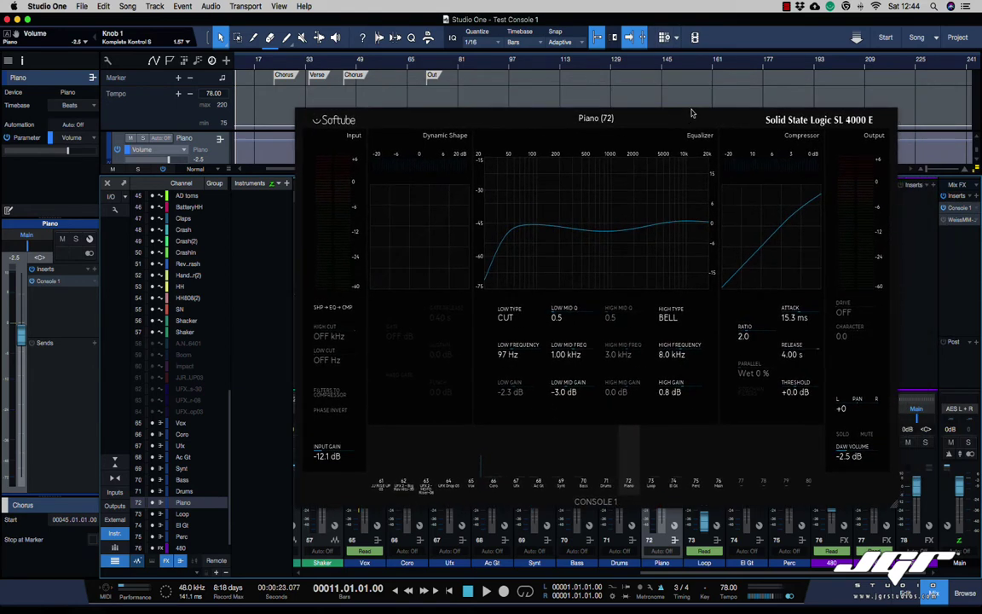
scroll(692, 121, "left", 2)
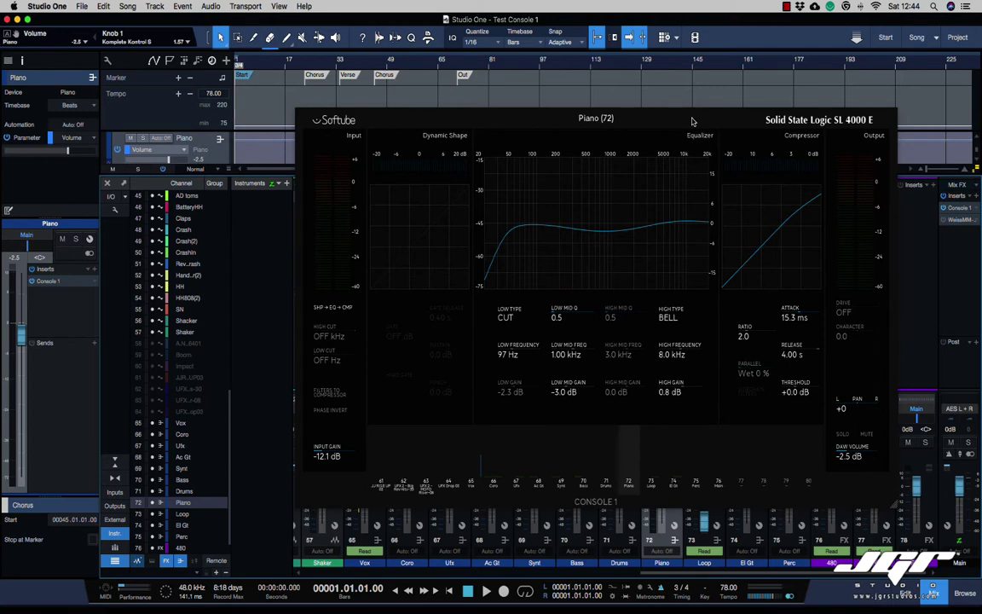
key("space")
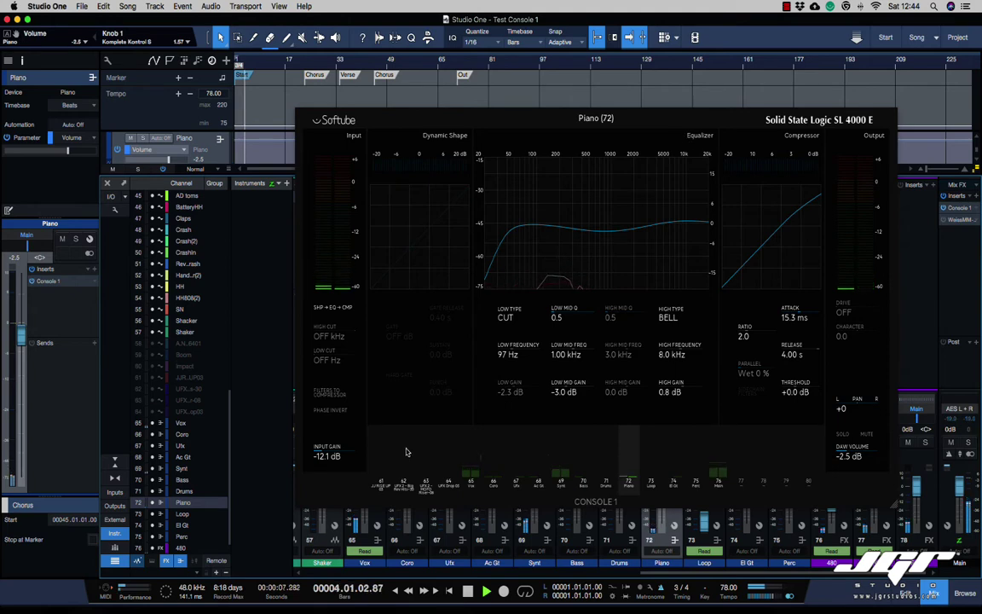
Select the Vox channel and move the Console 1 window away from the mixer's channel strips
left_click(383, 517)
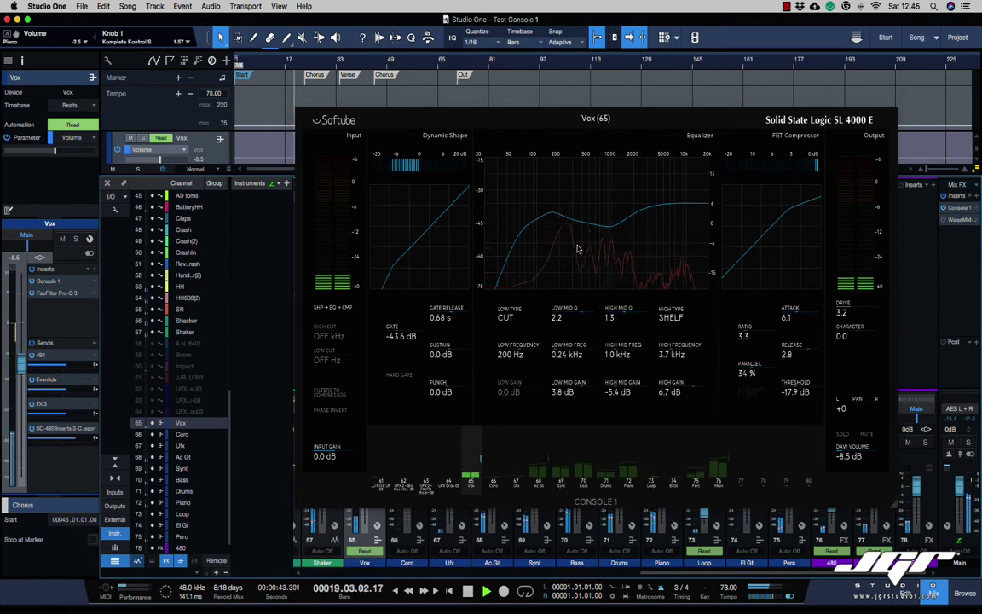
left_click_drag(472, 119, 498, 108)
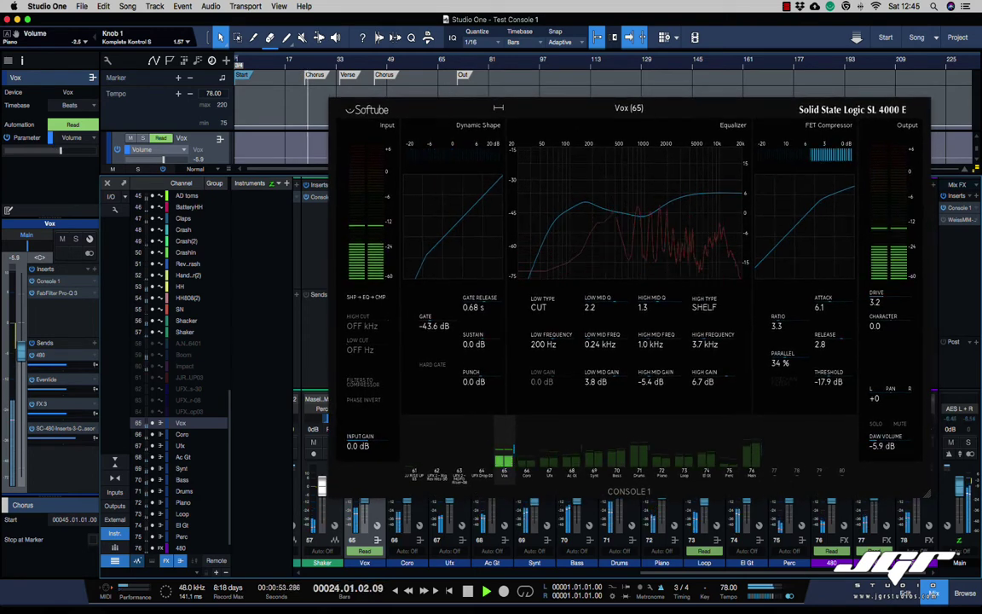
left_click_drag(499, 107, 191, 7)
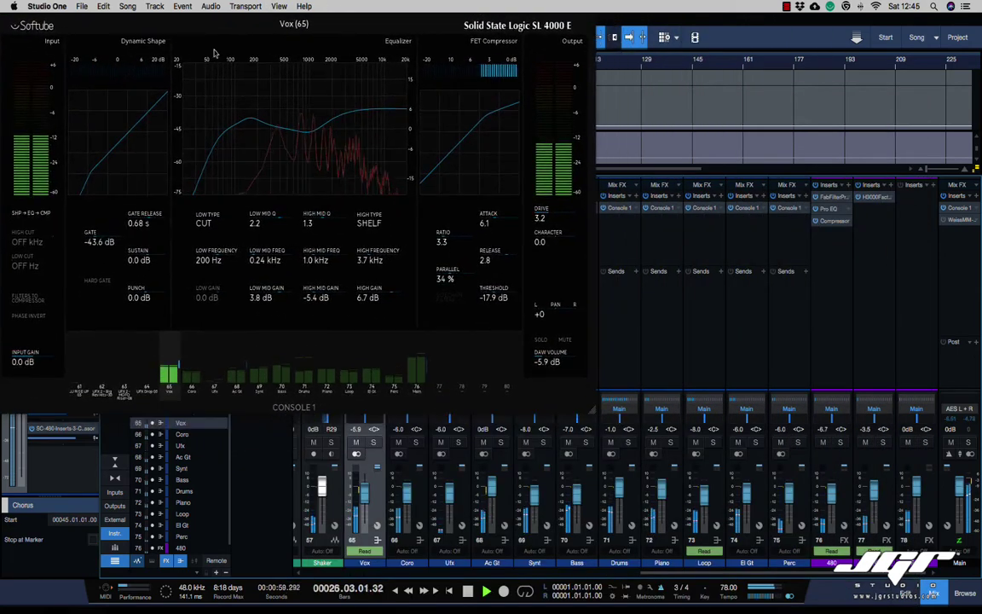
Audition the Drums, Bass and Coro channels, enabling the Drums equalizer with 0.8 dB low gain at 102 Hz and 0.2 dB low mid gain
left_click(629, 307)
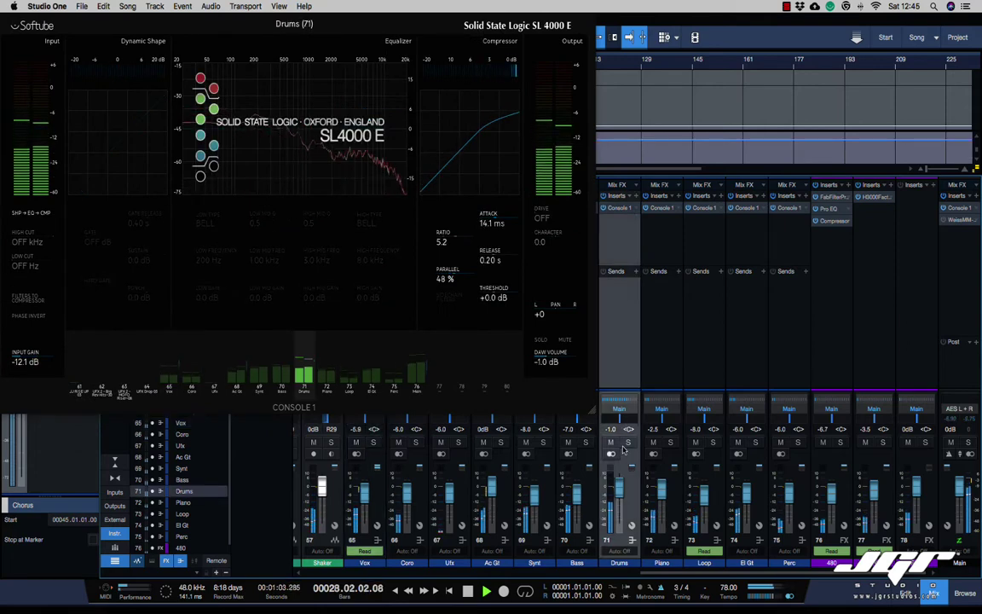
left_click(589, 491)
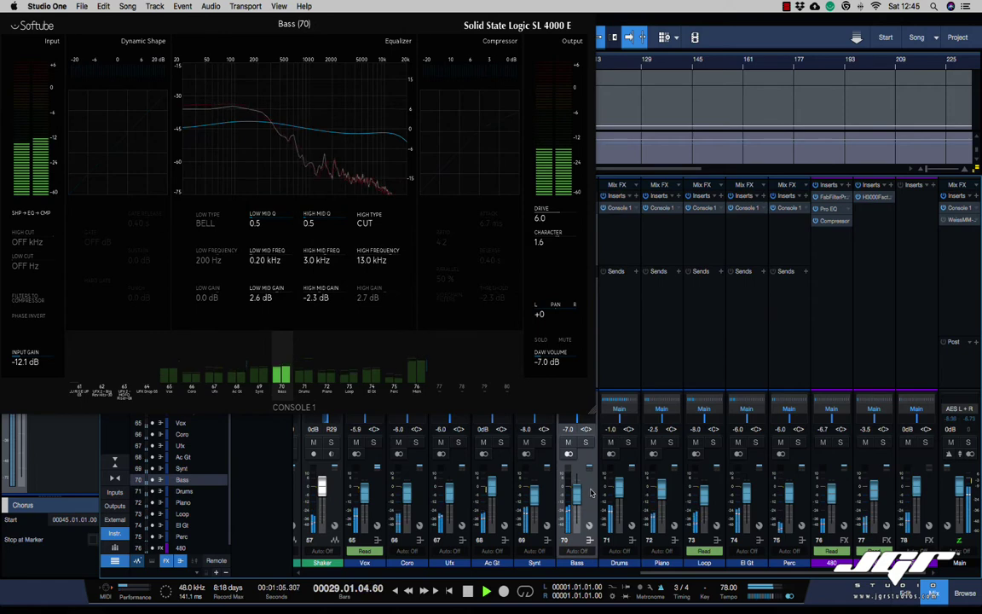
left_click(635, 503)
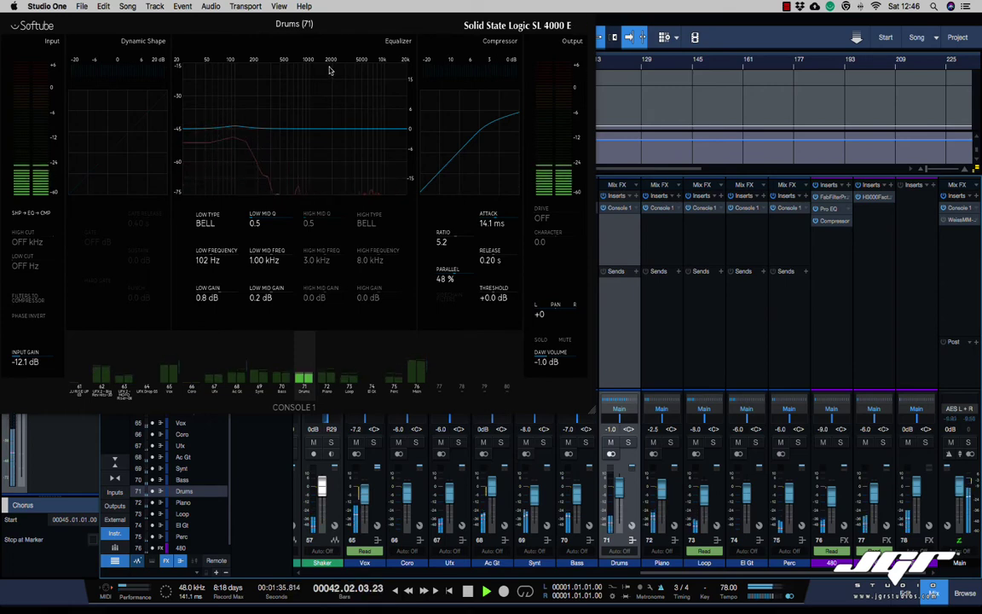
left_click(423, 513)
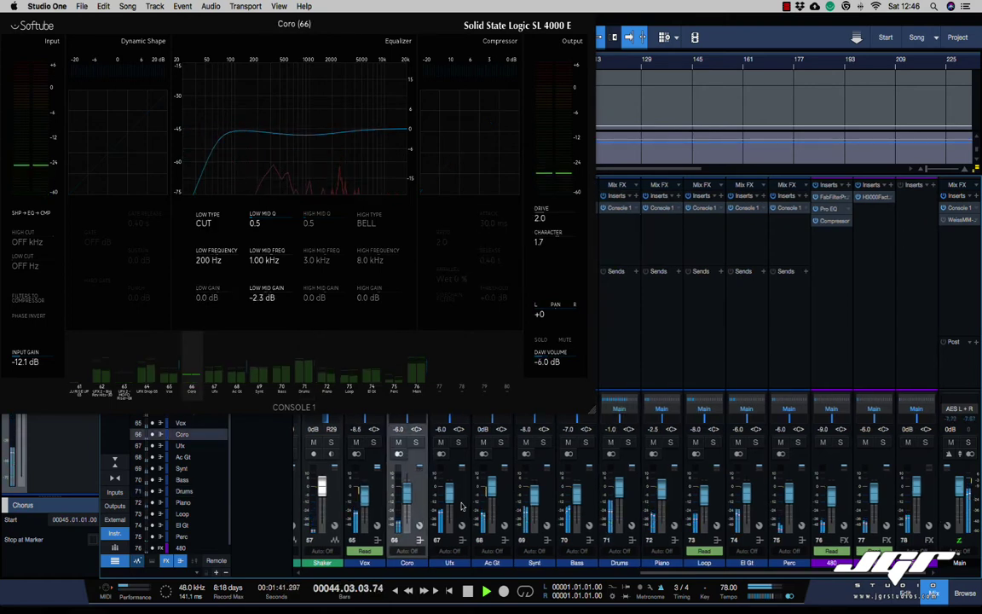
Switch the Ufx channel's equalizer to the SSL SL 4000 E-Series Equalizer, with its low band as a 200 Hz cut
left_click(462, 508)
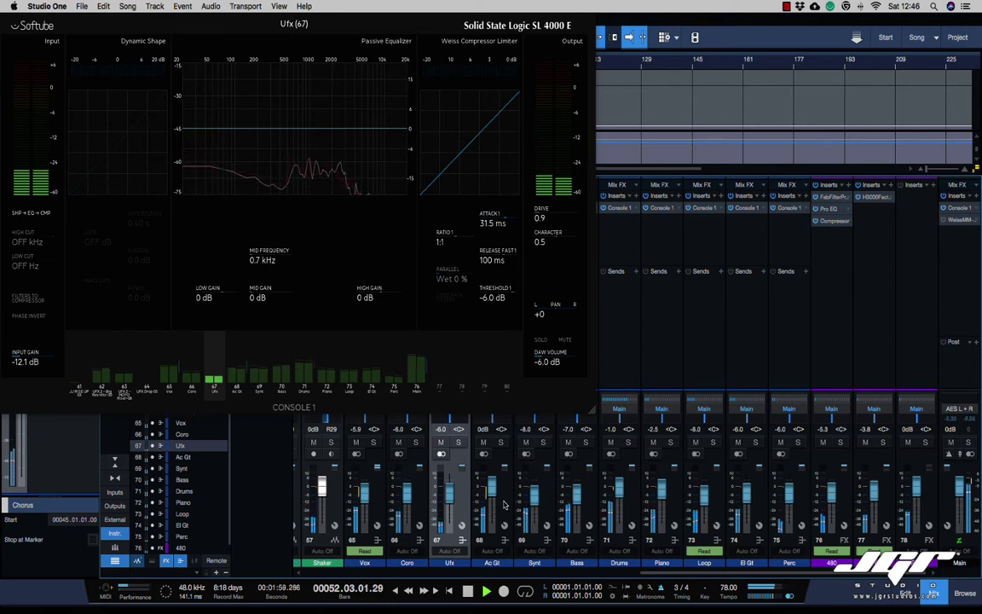
key("shift")
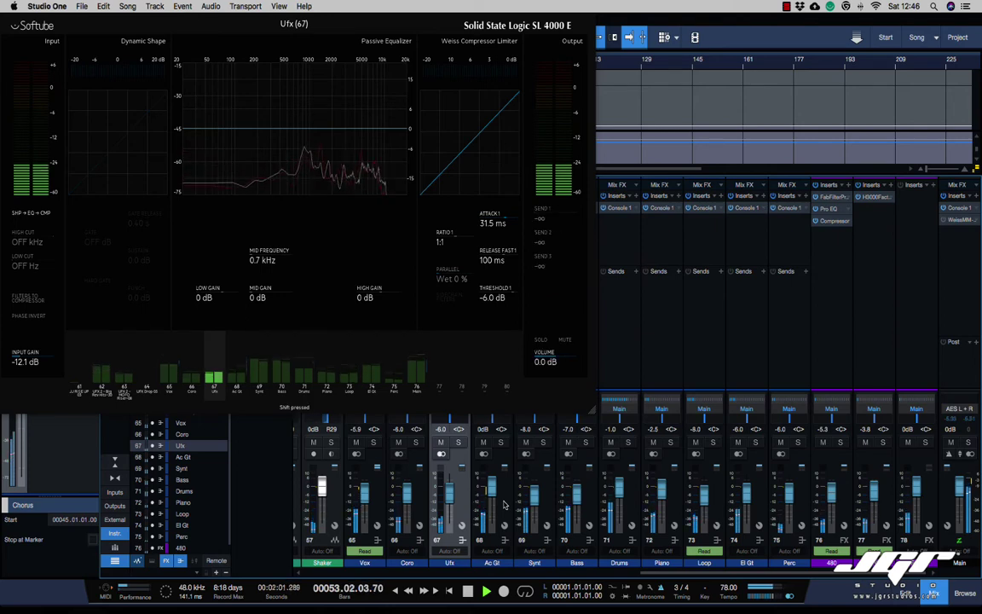
key("shift+e")
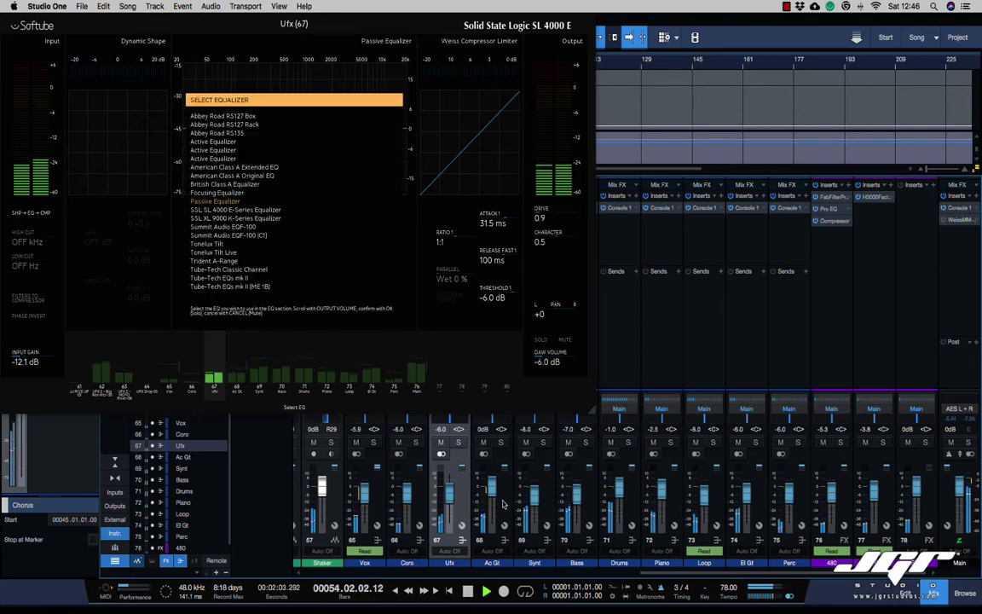
key("Down")
key("Down")
key("Down")
key("Down")
key("Down")
key("Down")
key("Down")
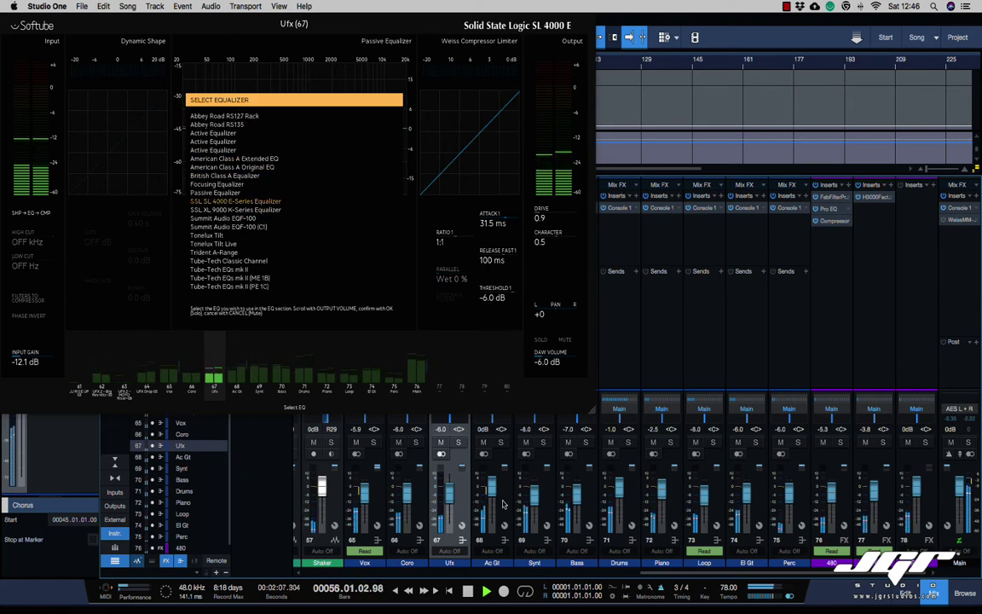
key("Return")
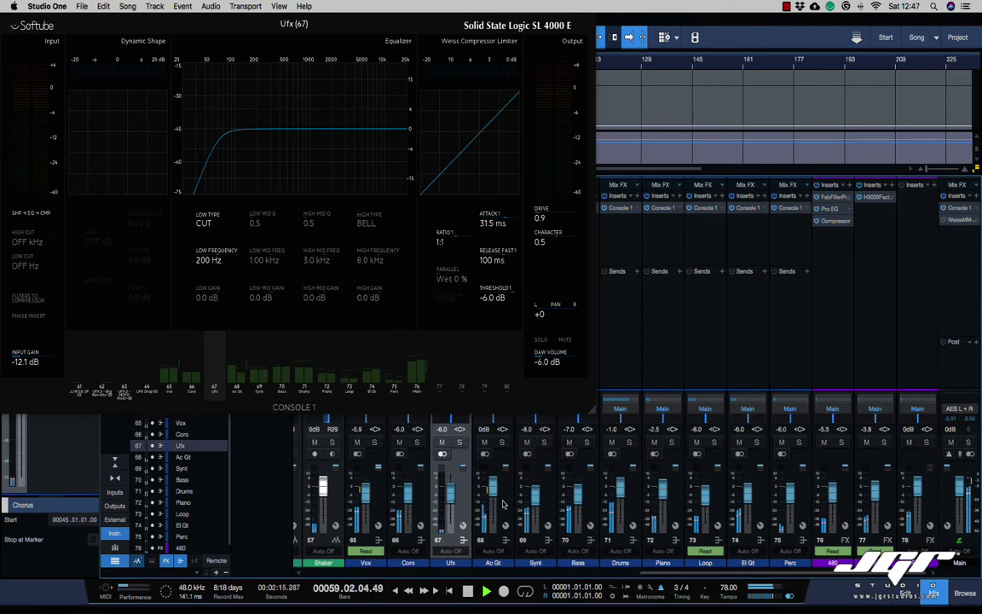
Audition the Ac Gt, Synt, Bass, Drums and Piano channels, setting the Drums drive to 0.3, and end playback on Vox
left_click(504, 505)
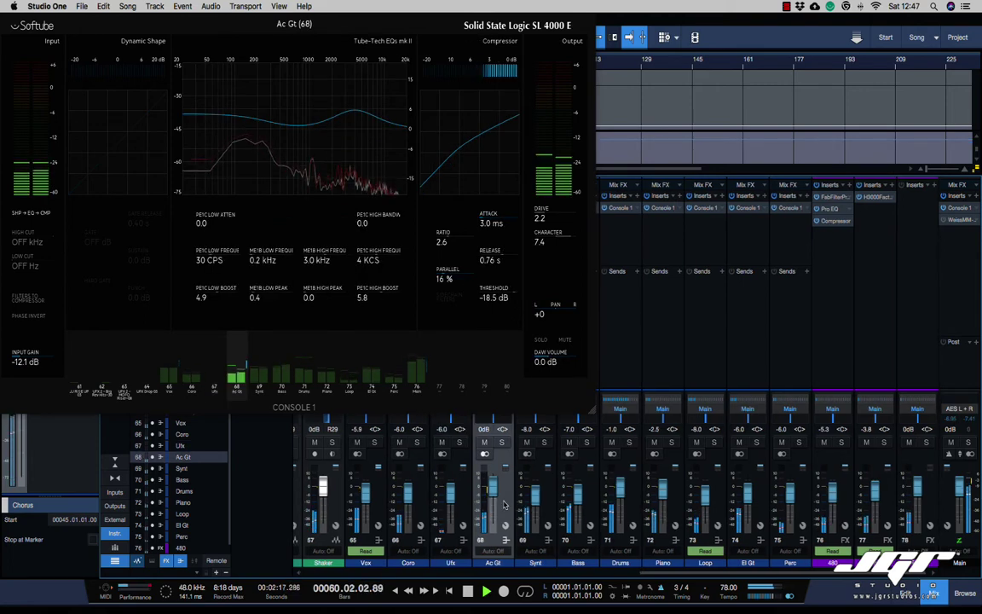
left_click(550, 503)
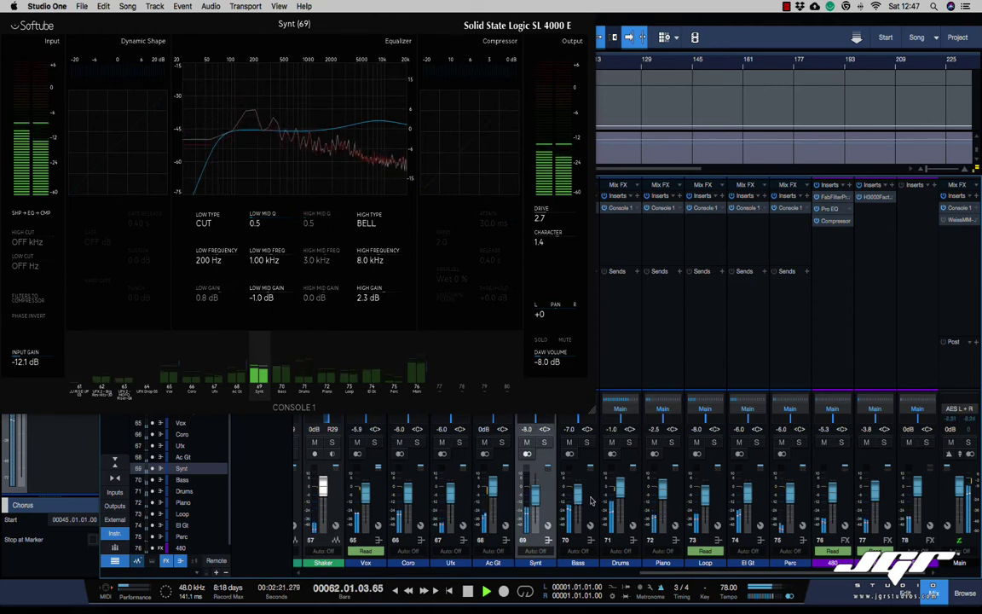
left_click(590, 500)
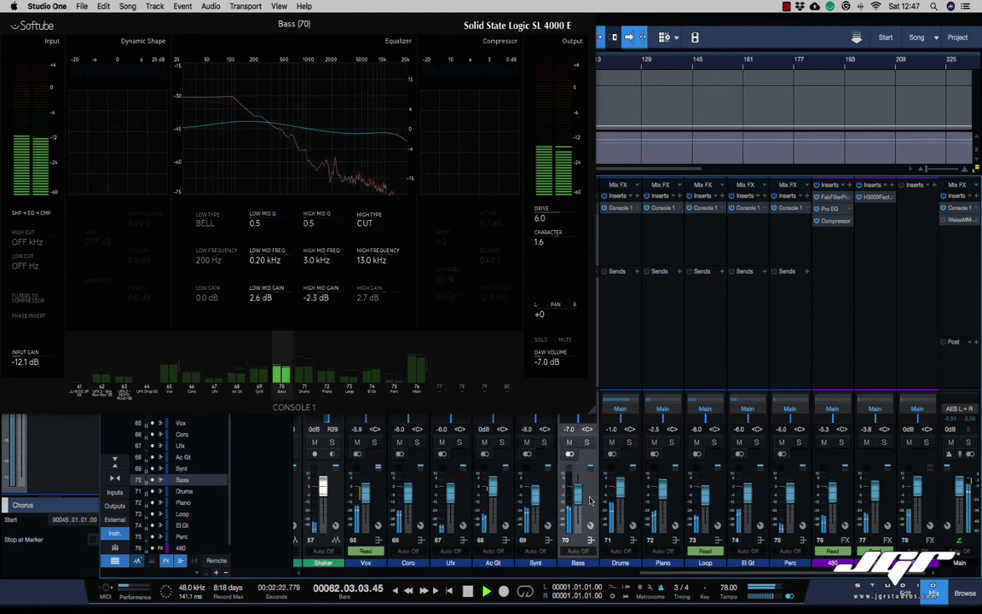
left_click(636, 493)
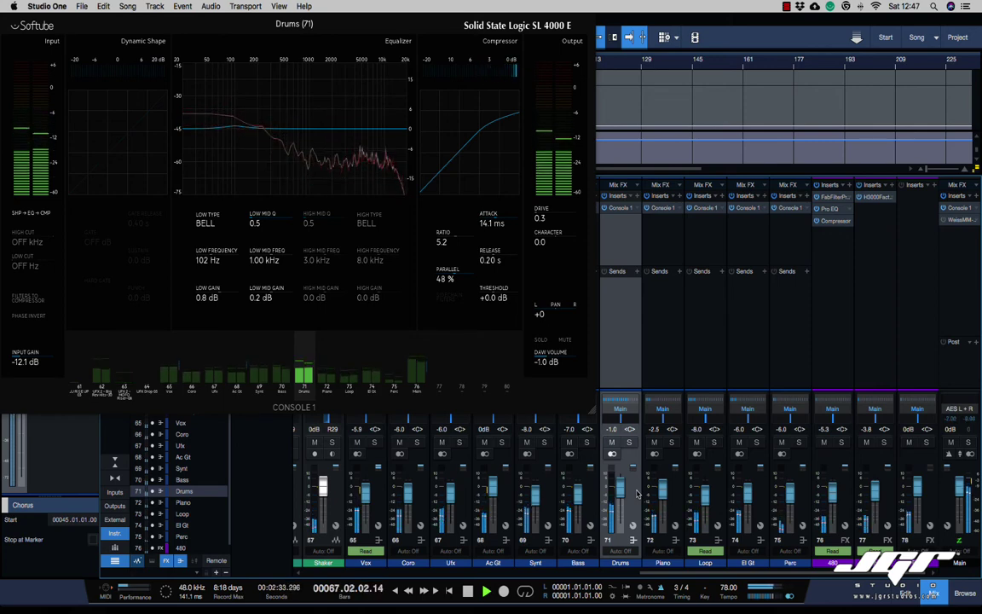
left_click(673, 507)
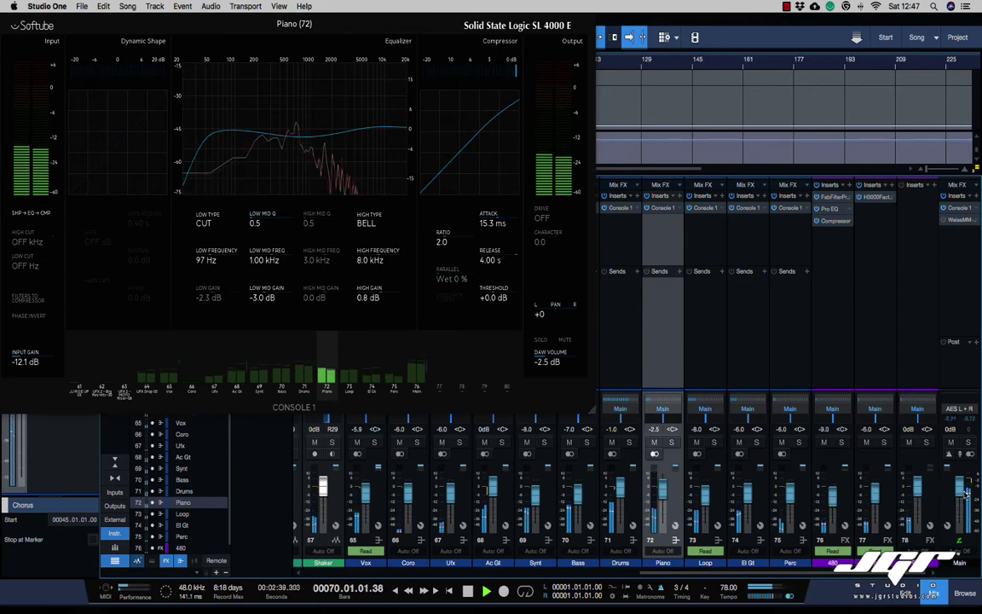
left_click(383, 508)
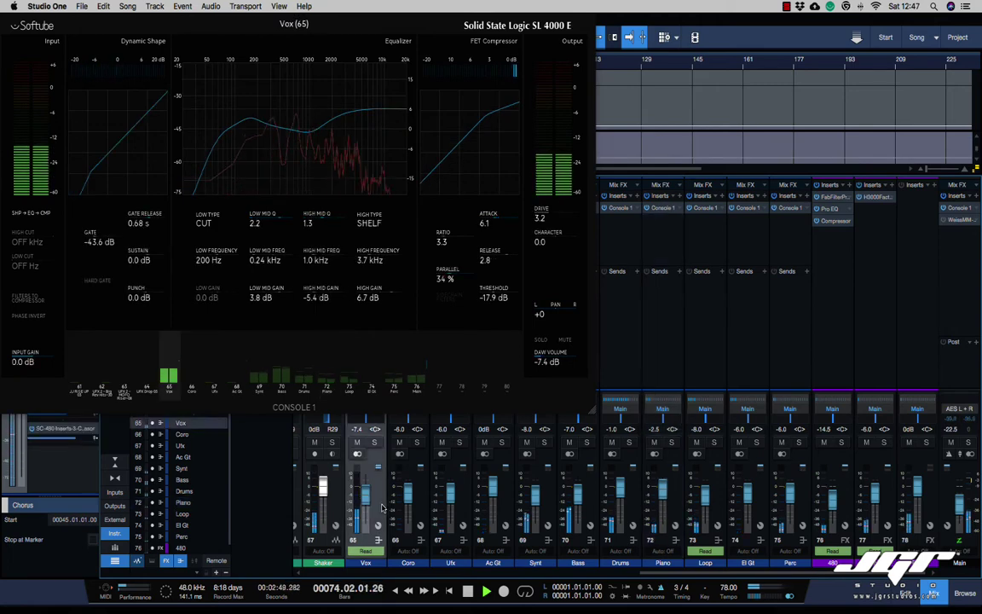
key("space")
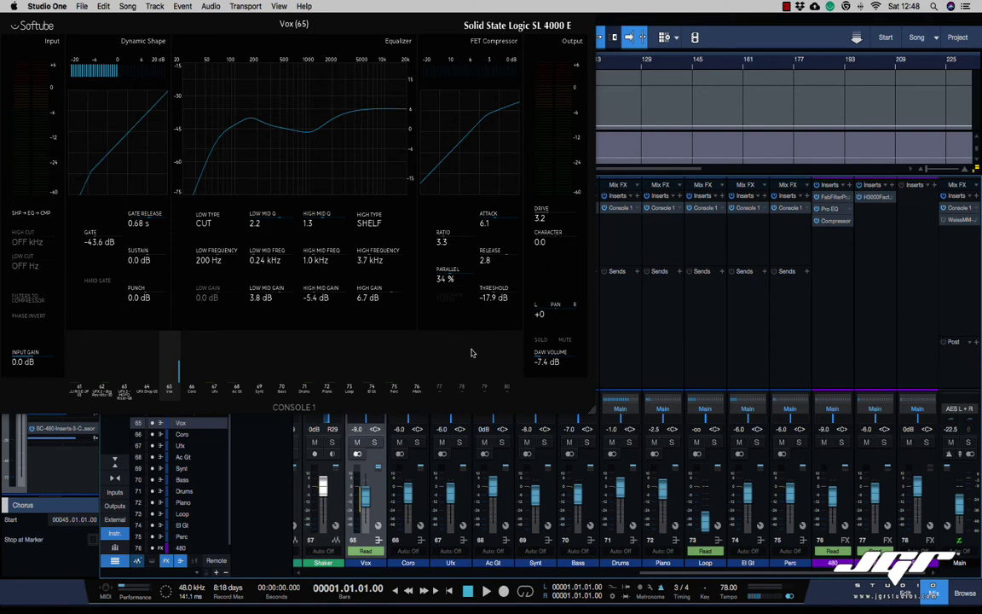
Solo the Vox channel and insert the Weiss Deess plug-in after FabFilter Pro-Q 3
left_click_drag(221, 24, 609, 61)
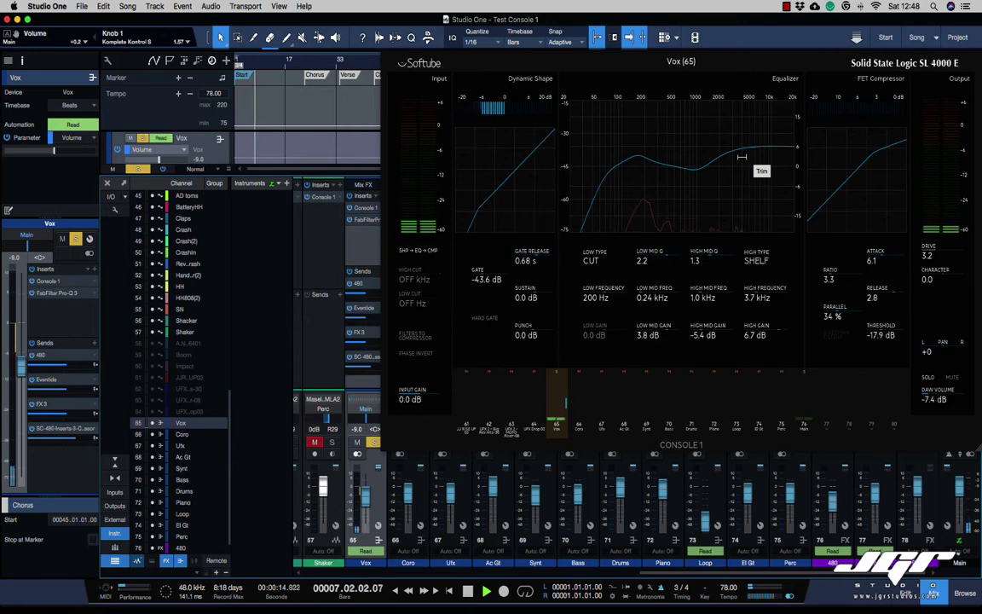
left_click(376, 198)
left_click(376, 198)
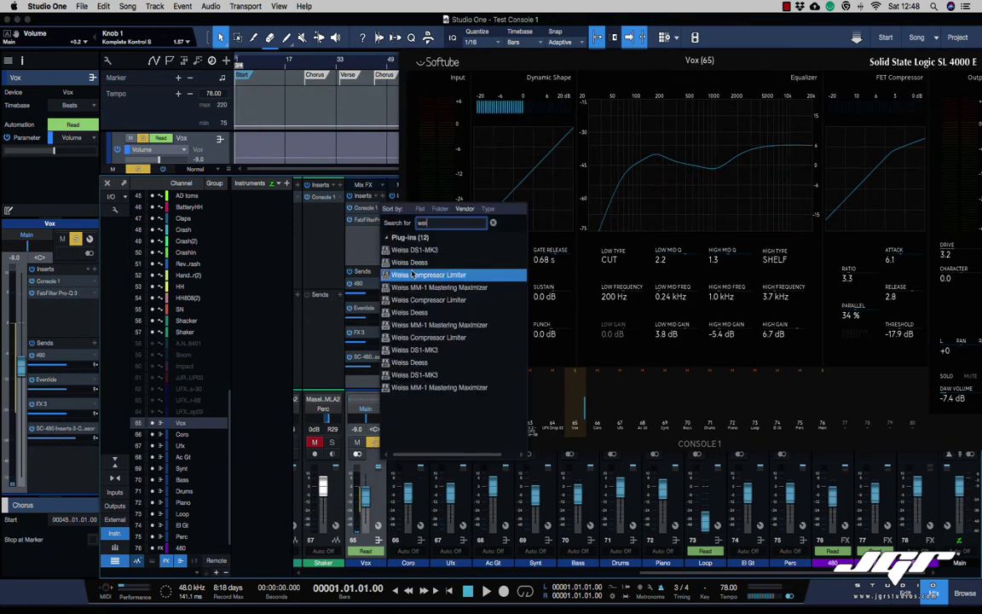
left_click(411, 264)
Restart playback and open the Vox channel's Weiss Deess editor, keeping the Console 1 window out of the way
key("space")
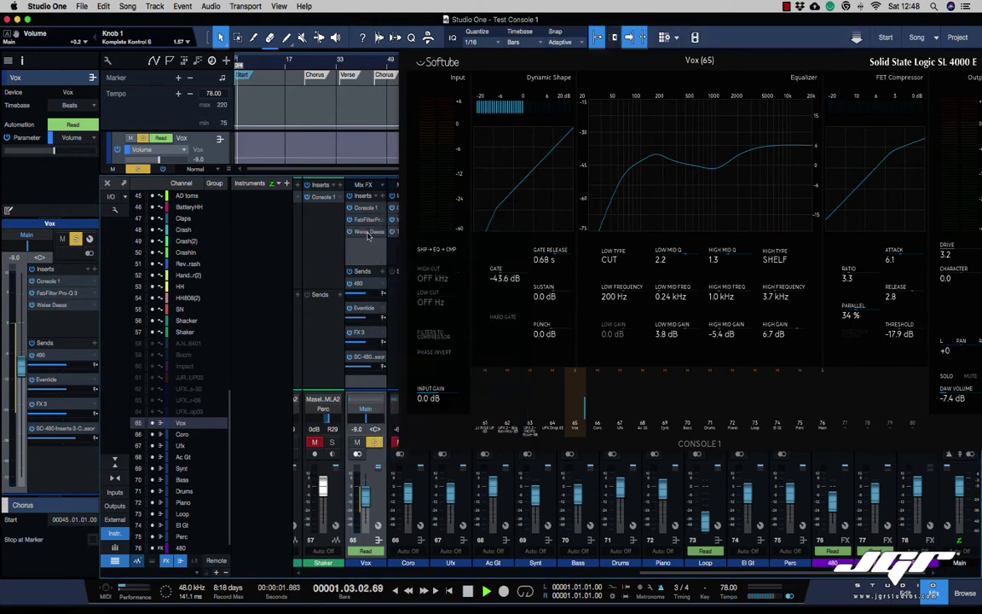
left_click_drag(497, 144, 920, 220)
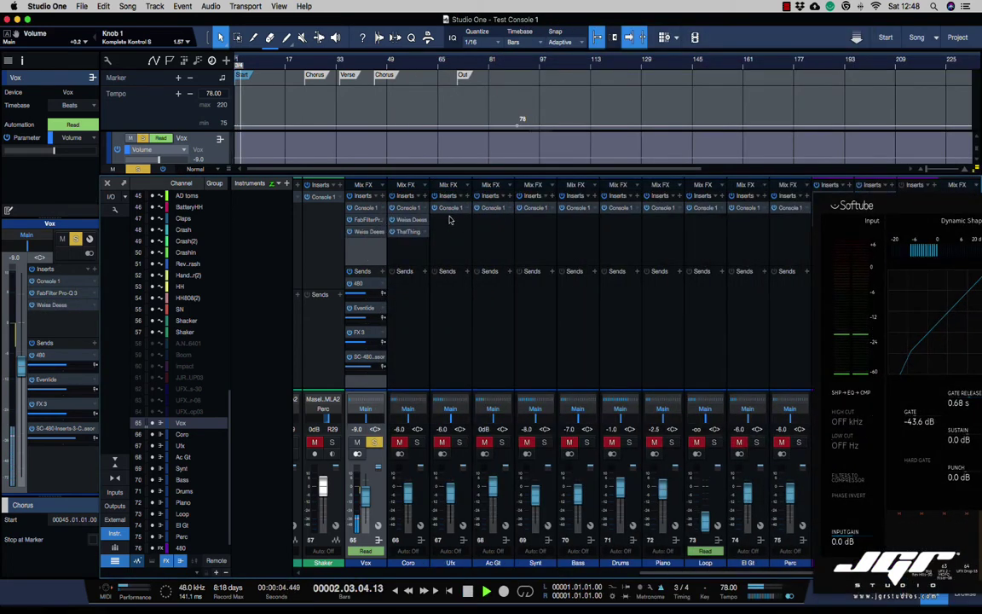
double_click(369, 231)
left_click_drag(696, 35, 601, 34)
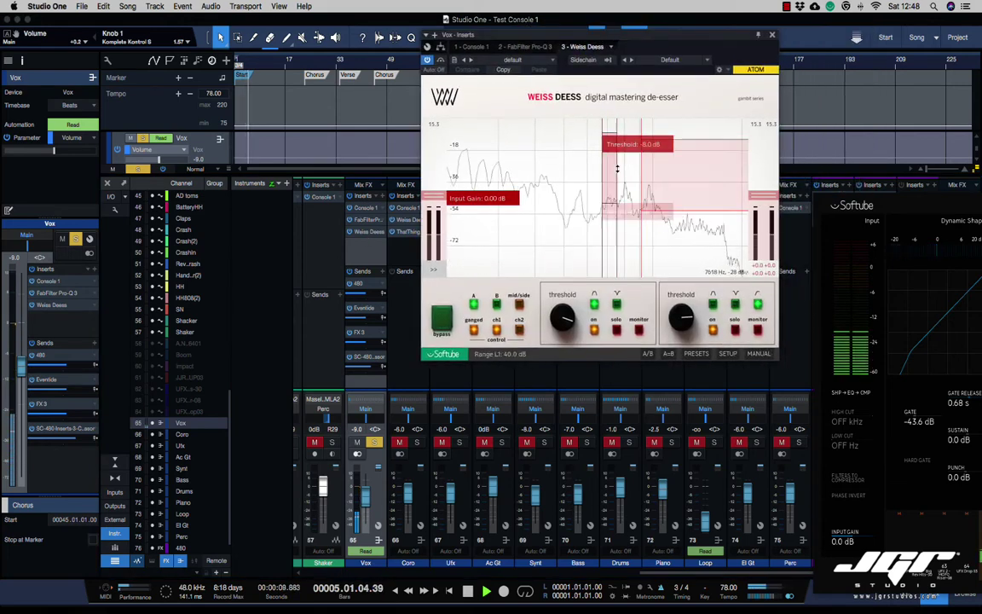
Set the de-esser's narrow band range to 39.6 dB, and give the high band a -38.0 dB threshold and 30.6 dB range
left_click_drag(617, 192, 618, 186)
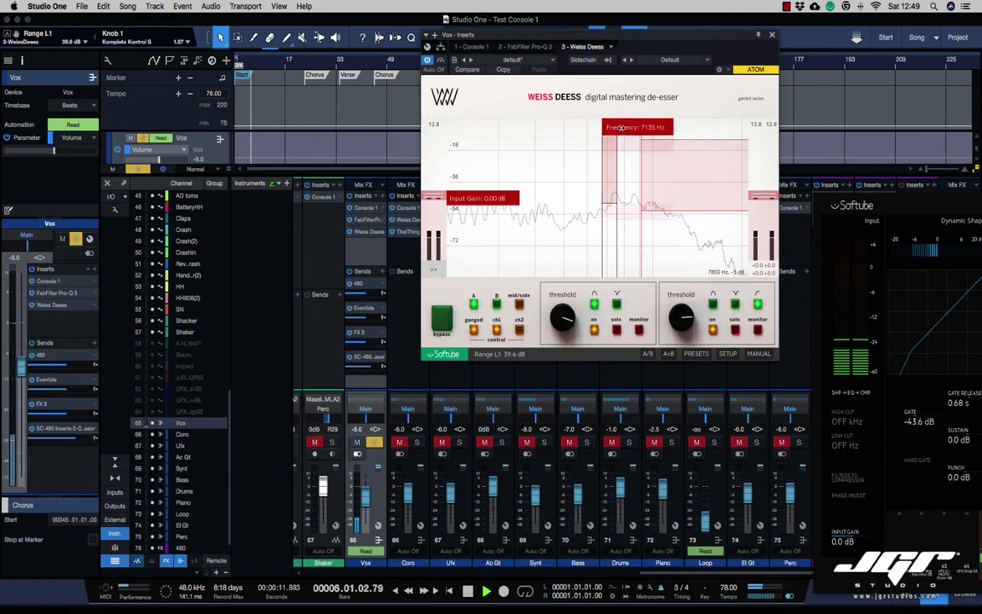
left_click_drag(621, 127, 648, 145)
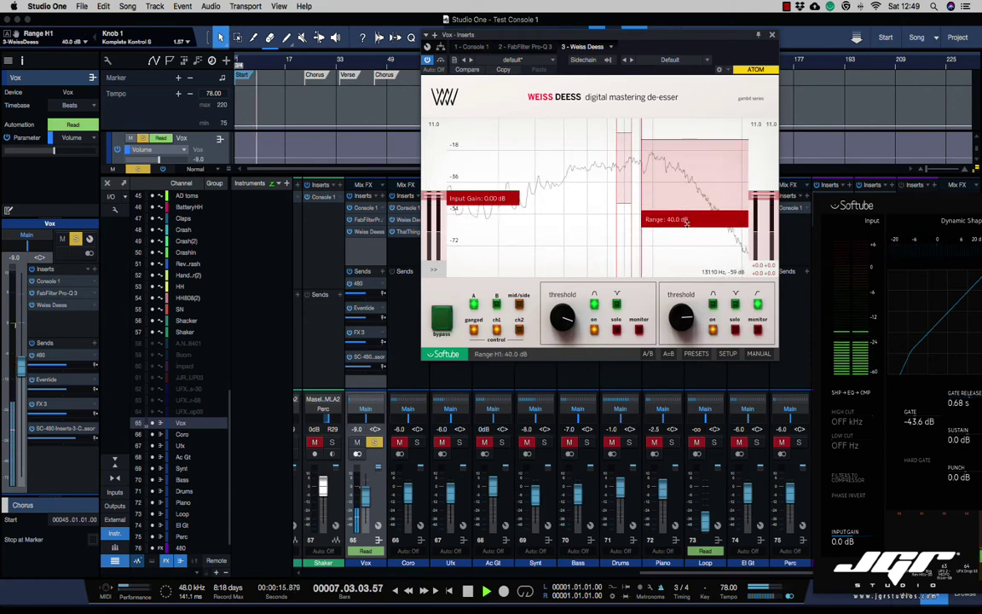
left_click_drag(680, 184, 683, 219)
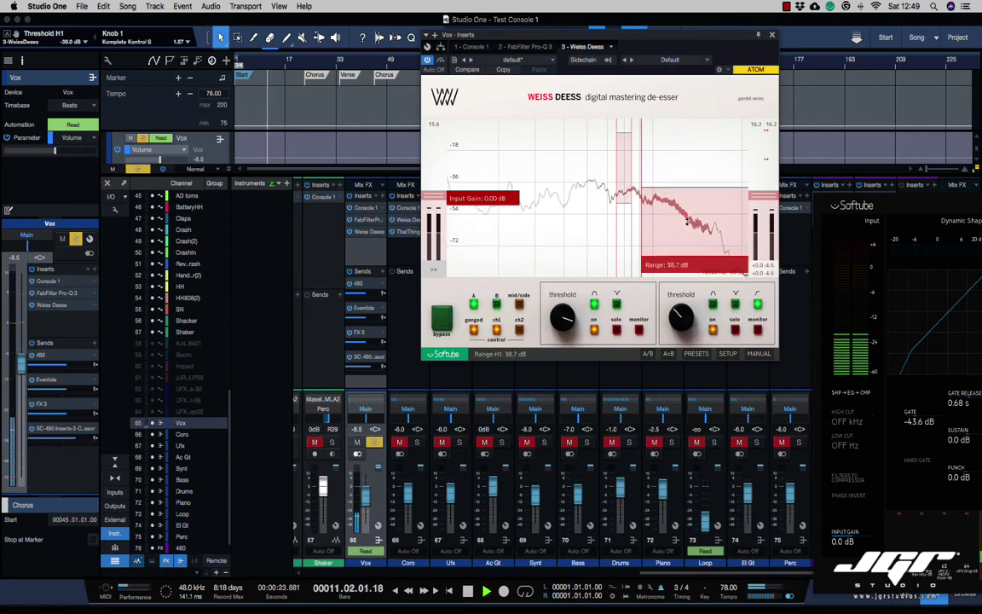
left_click_drag(680, 211, 681, 215)
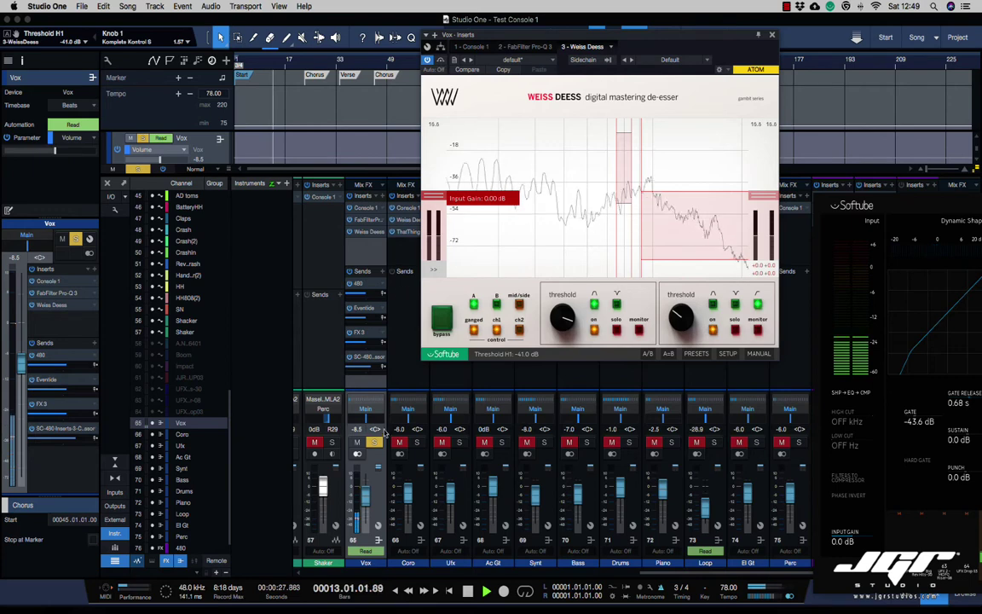
left_click_drag(694, 232, 693, 208)
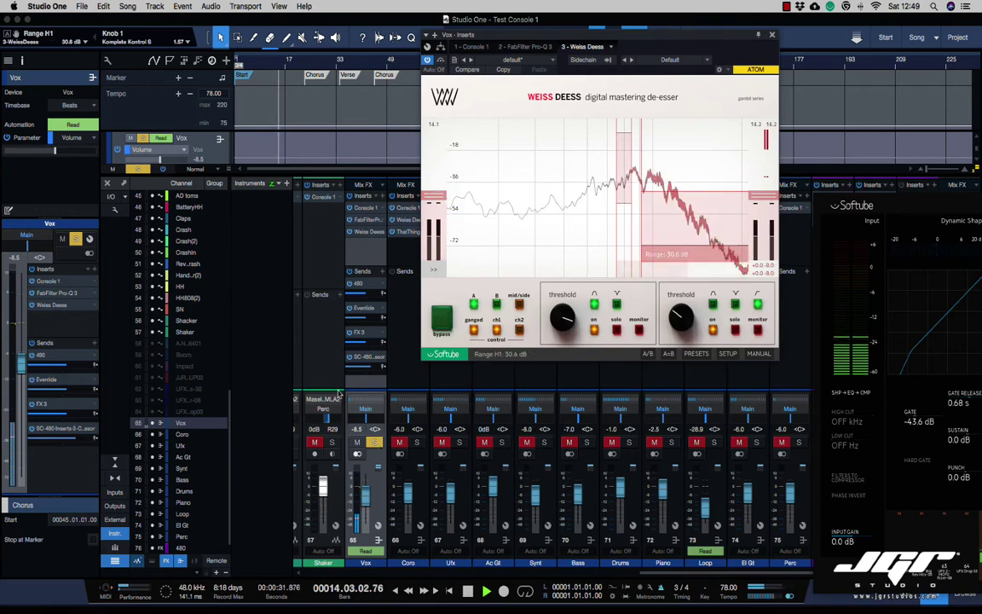
left_click_drag(691, 212, 689, 210)
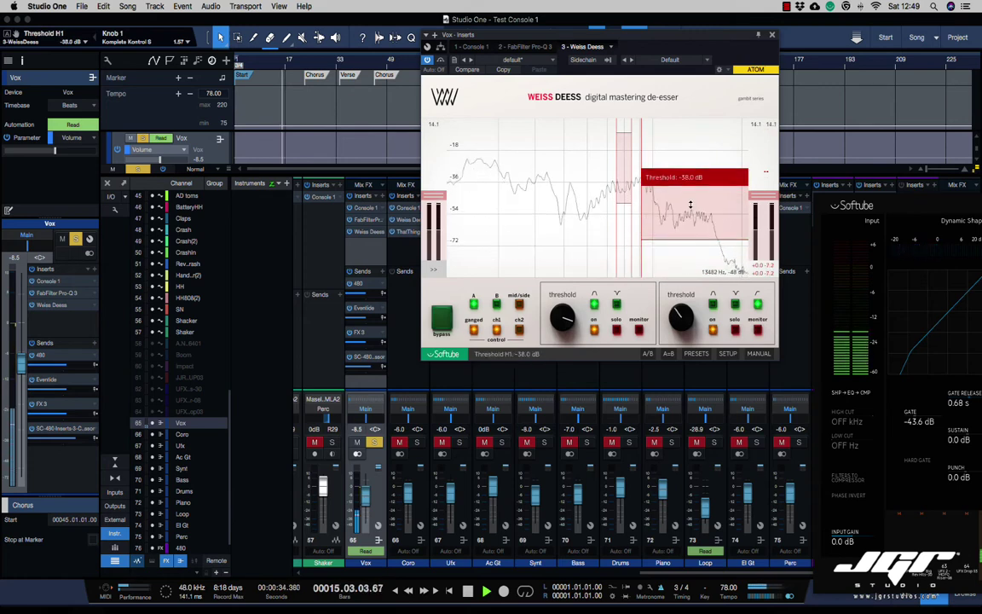
Unsolo the Vox channel, hear it in the full mix beside its Console 1 settings, and stop playback
left_click(374, 443)
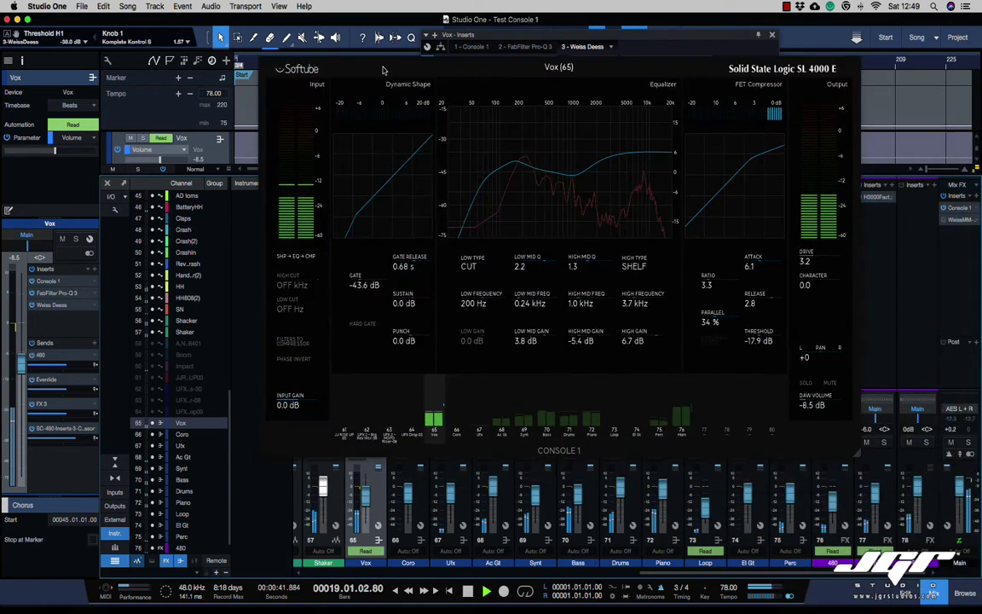
key("space")
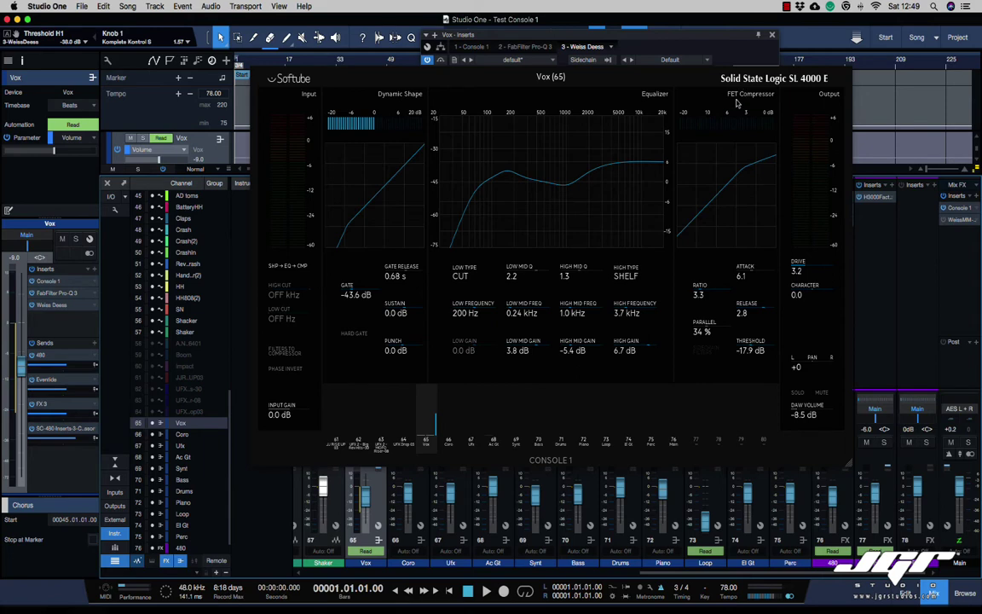
Look through the compressor models available for the Vox channel in Console 1 and leave the list without changing the model
key("shift")
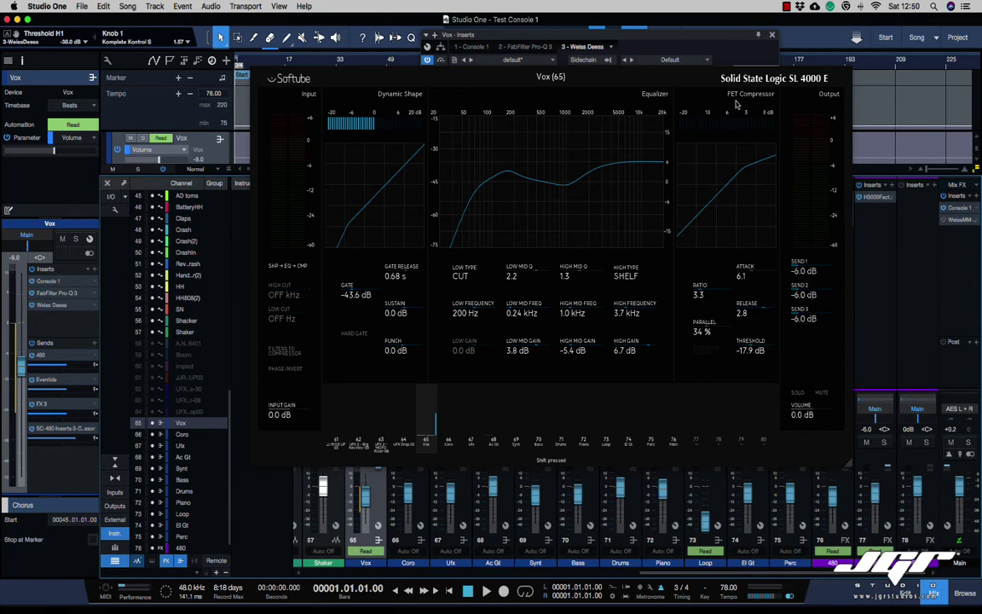
left_click(736, 104)
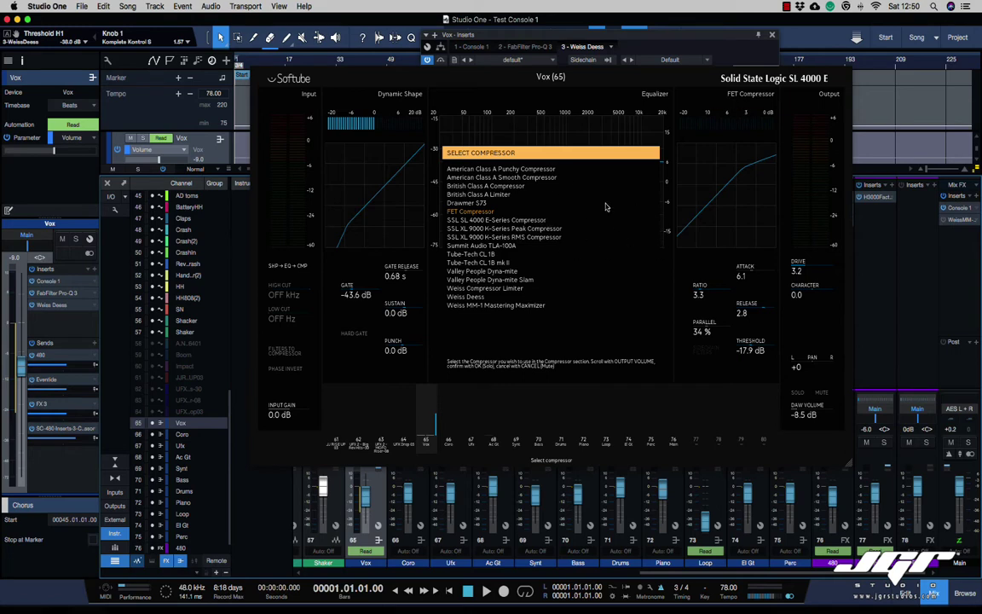
left_click(561, 130)
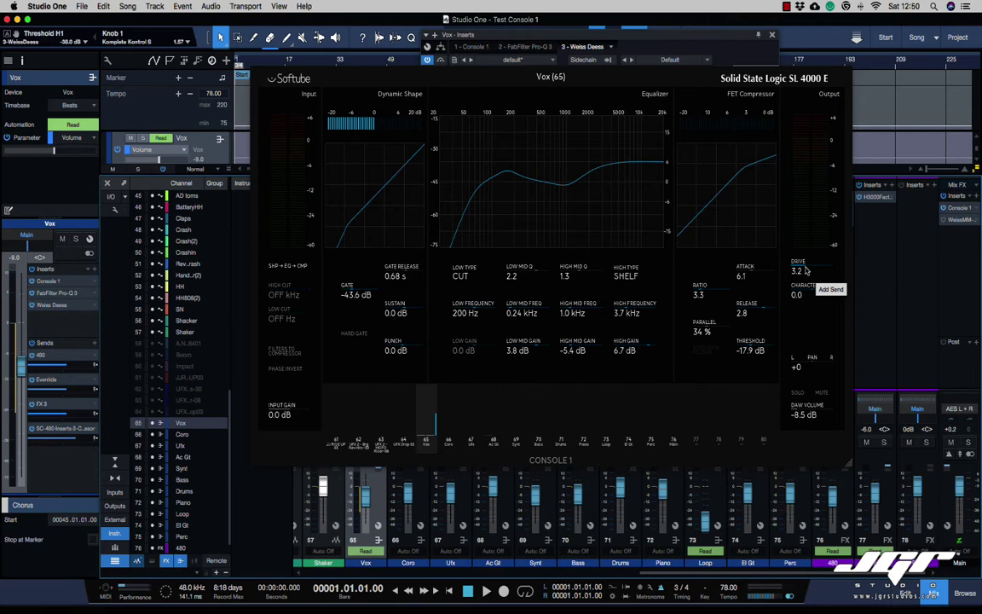
Play the Vox channel soloed, try different drive amounts, and set its drive to 2.8 and character to 1.1
key("space")
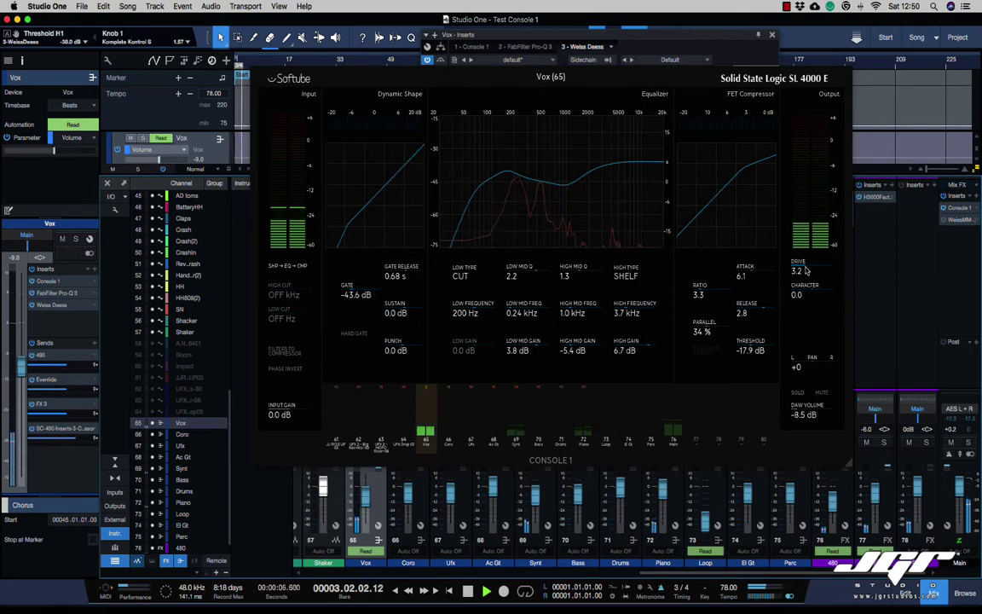
key("s")
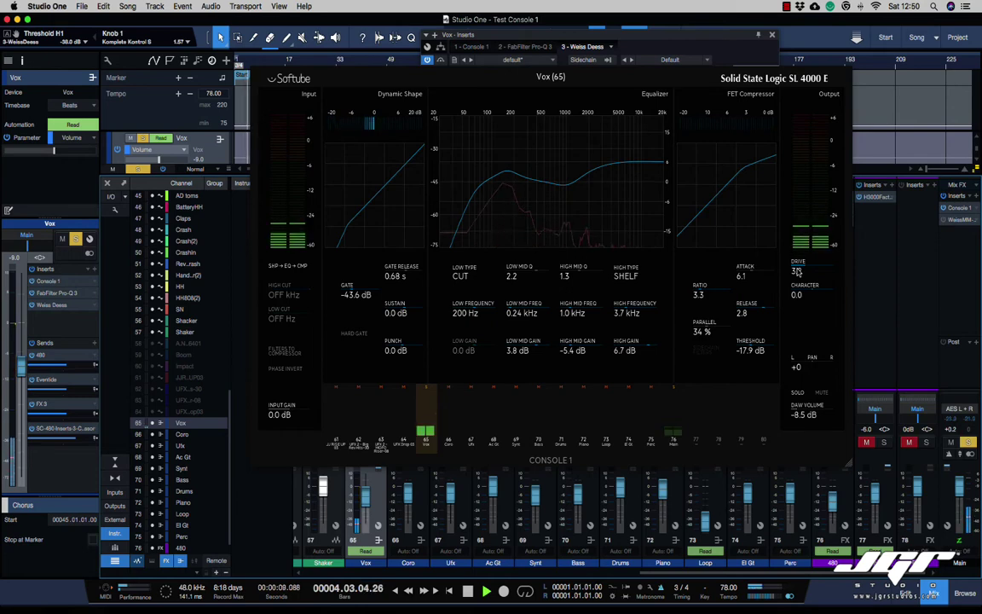
scroll(797, 271, "up", 10)
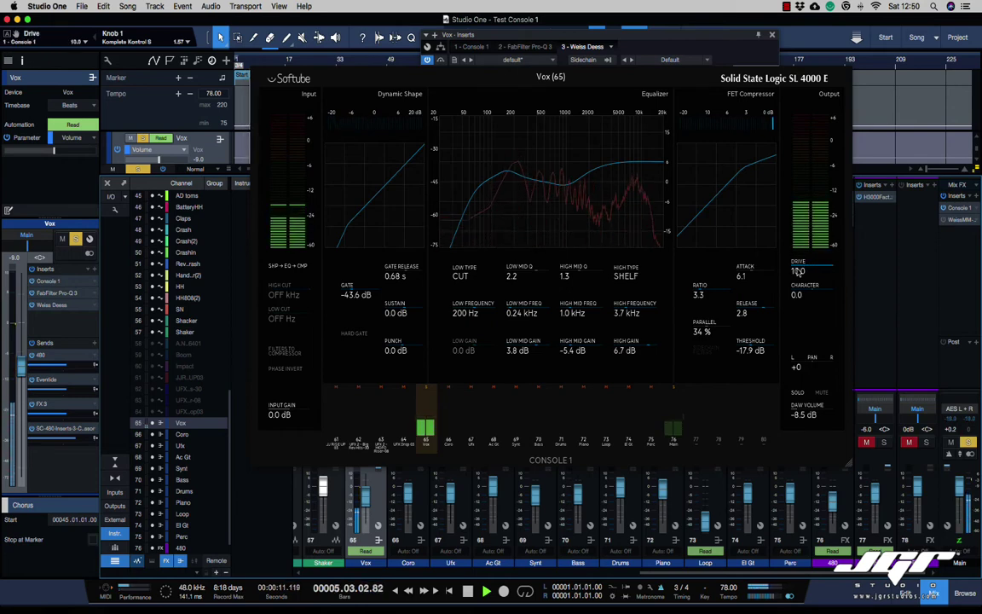
scroll(797, 271, "down", 1)
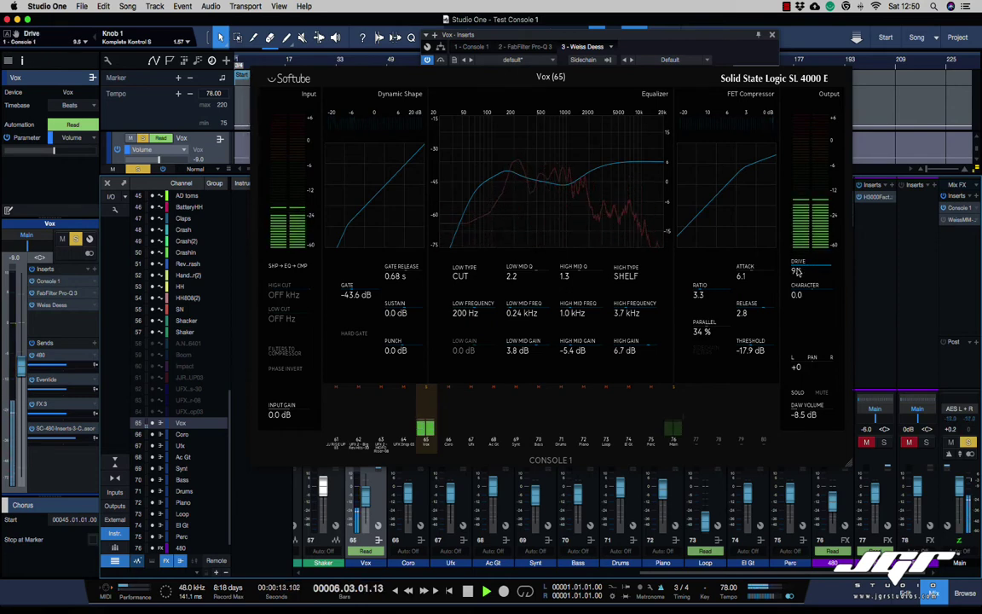
scroll(797, 272, "down", 18)
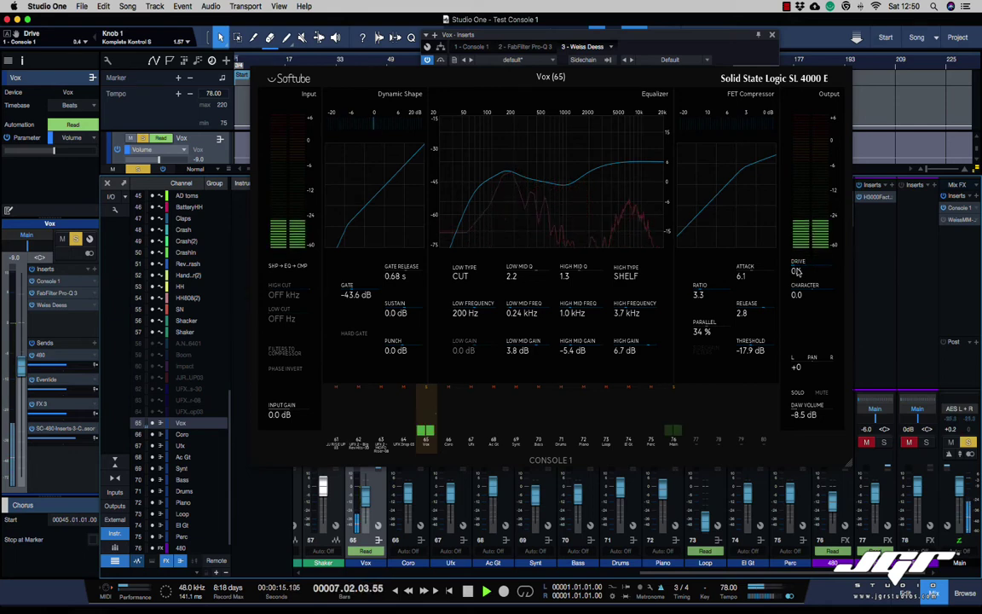
scroll(796, 271, "up", 2)
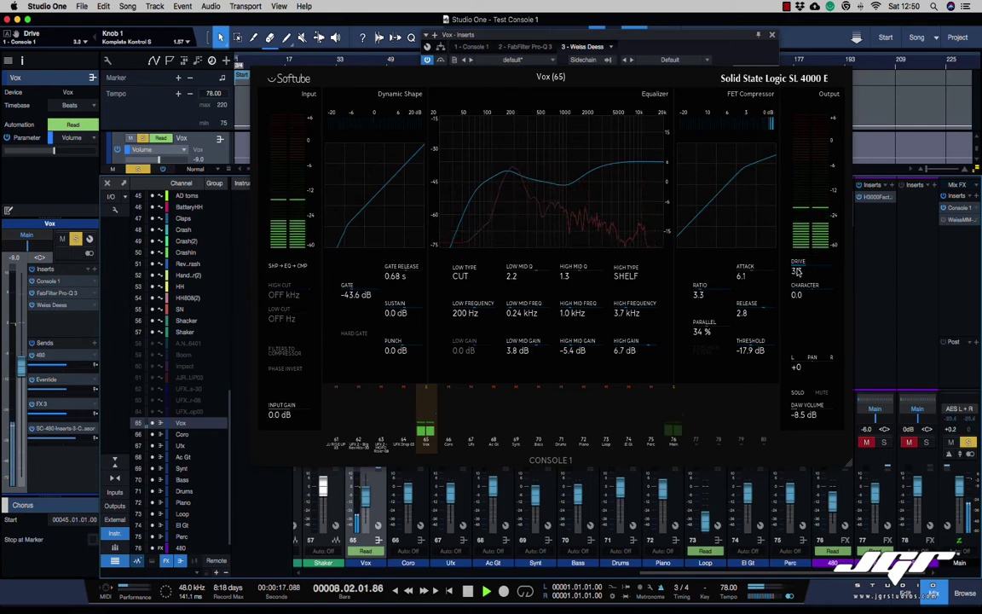
scroll(797, 271, "down", 10)
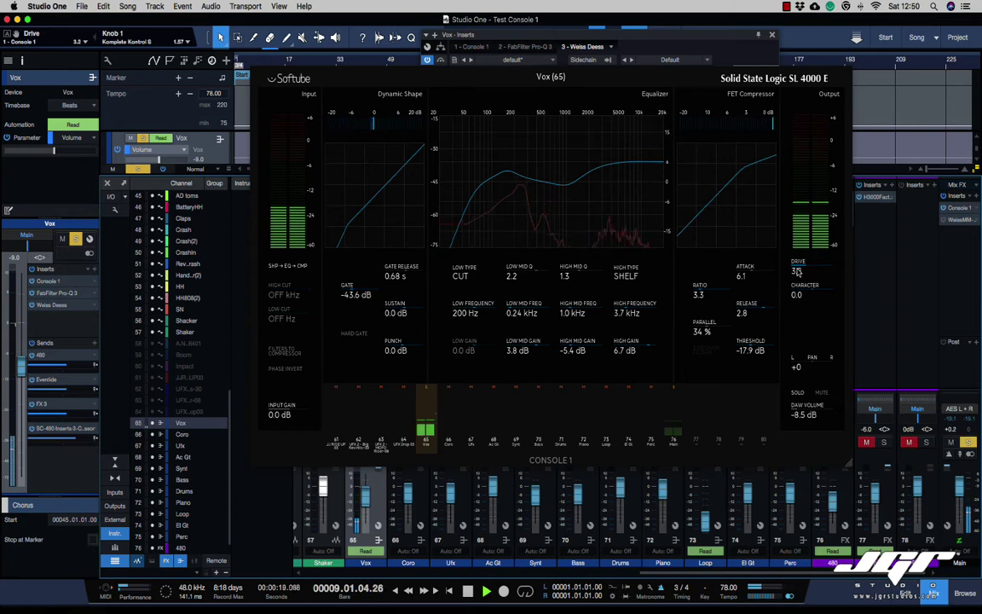
scroll(796, 271, "up", 4)
scroll(797, 271, "down", 3)
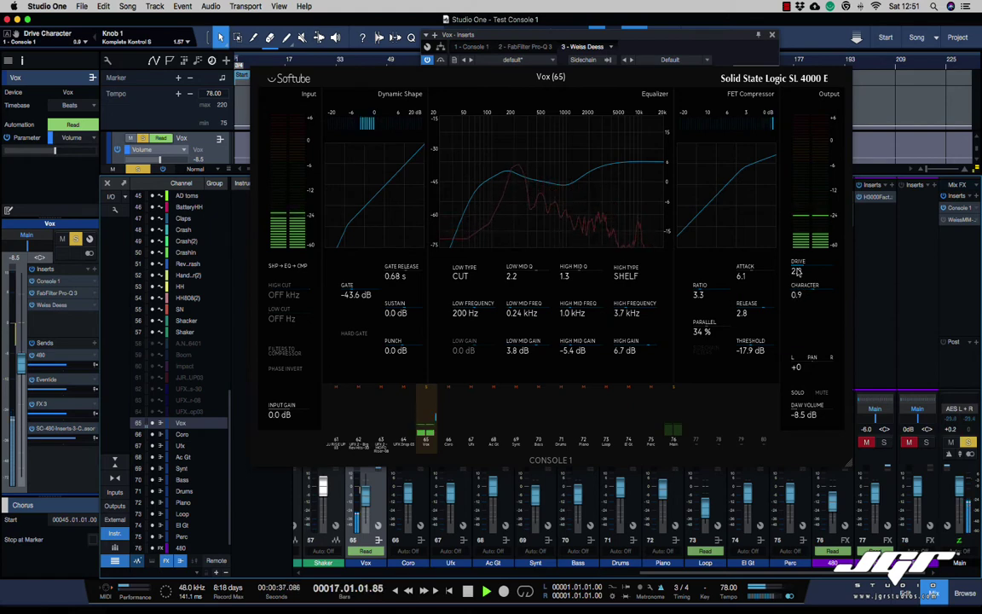
key("space")
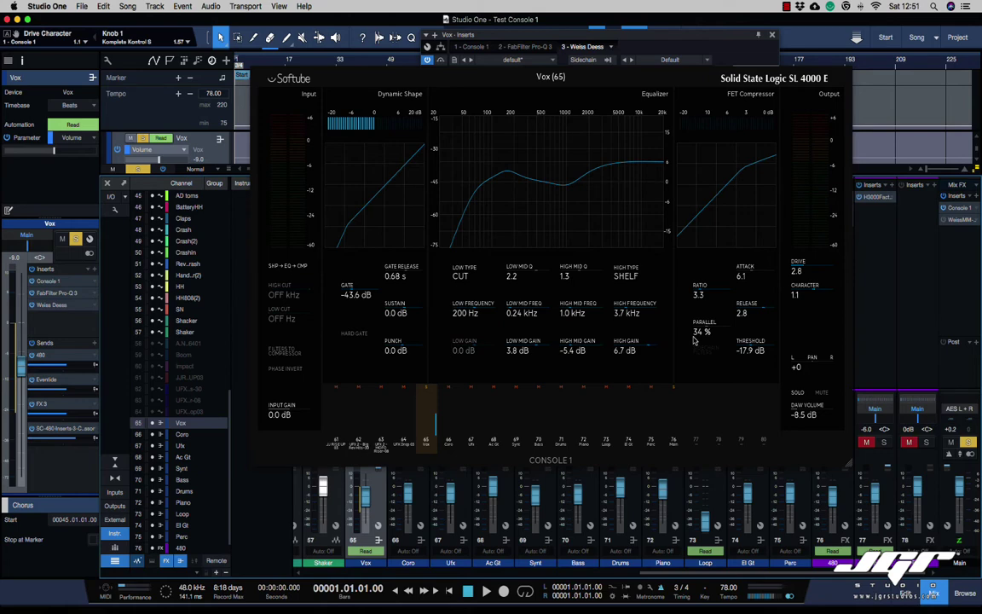
Solo the Piano channel alongside Vox, uncover the mixer faders, and audition the piano's Console 1 equalizer during playback
left_click_drag(521, 79, 215, 20)
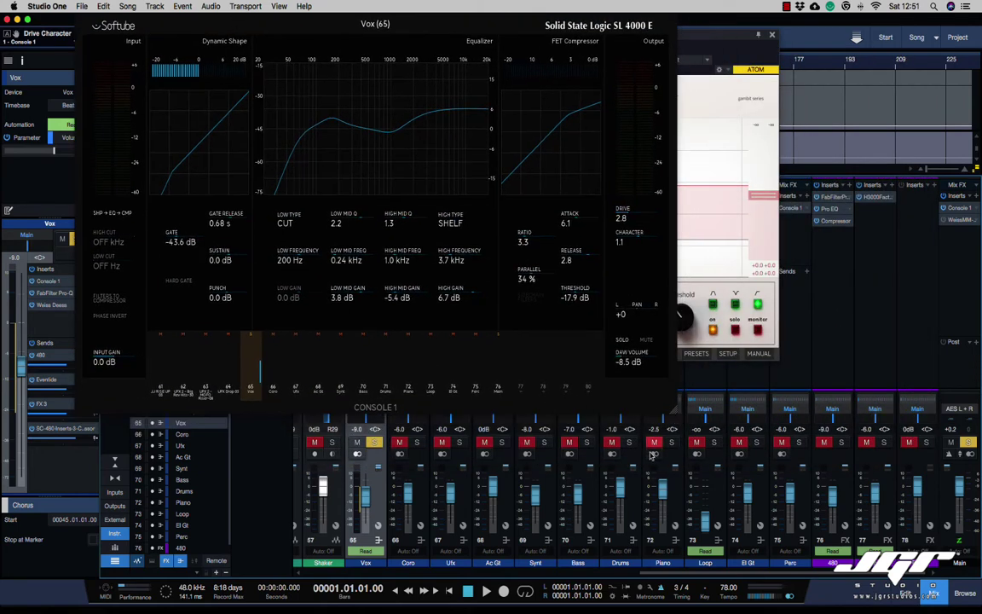
left_click(654, 443)
left_click(672, 443)
left_click(678, 494)
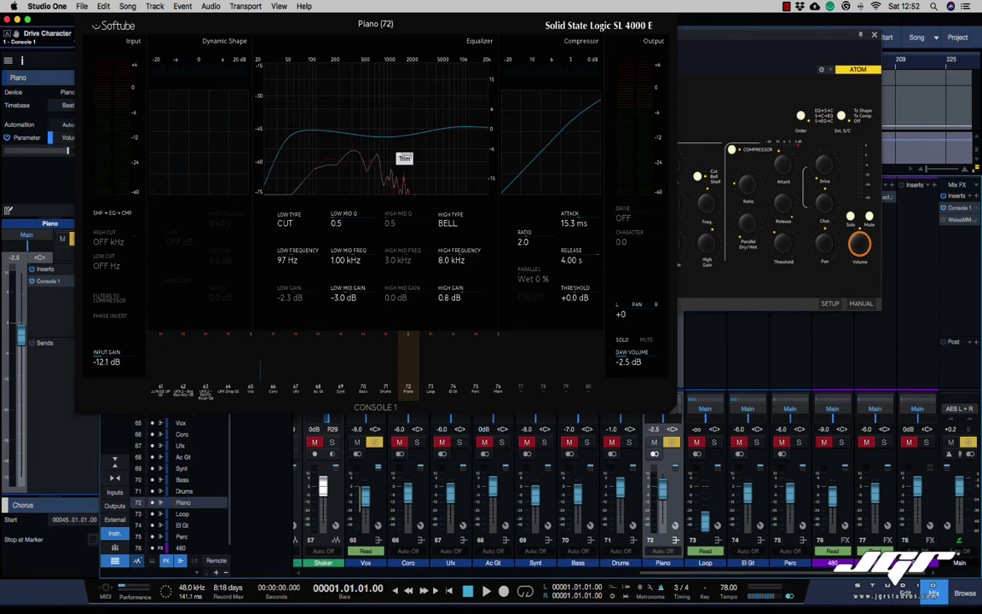
key("space")
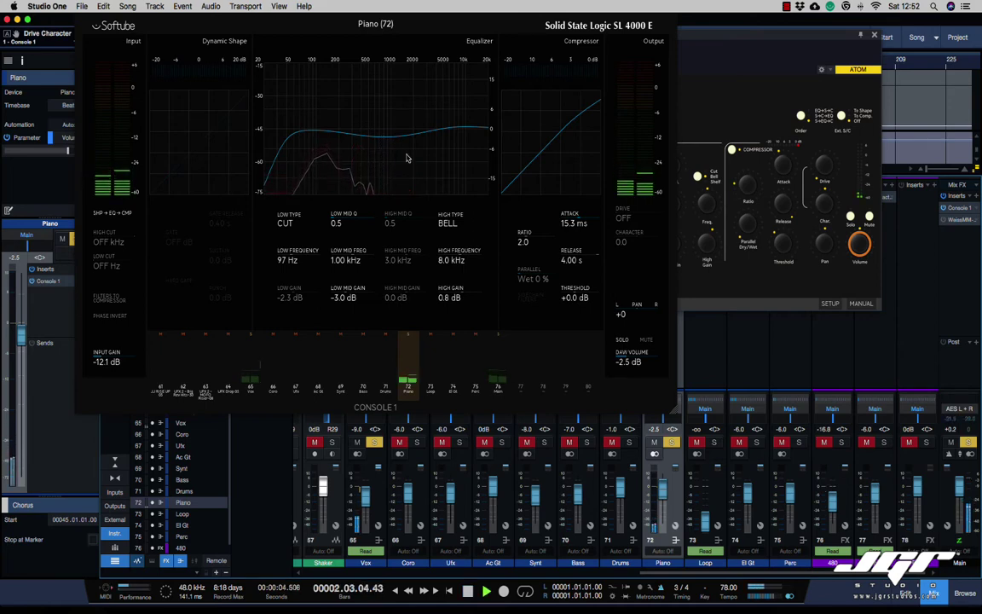
left_click(406, 158)
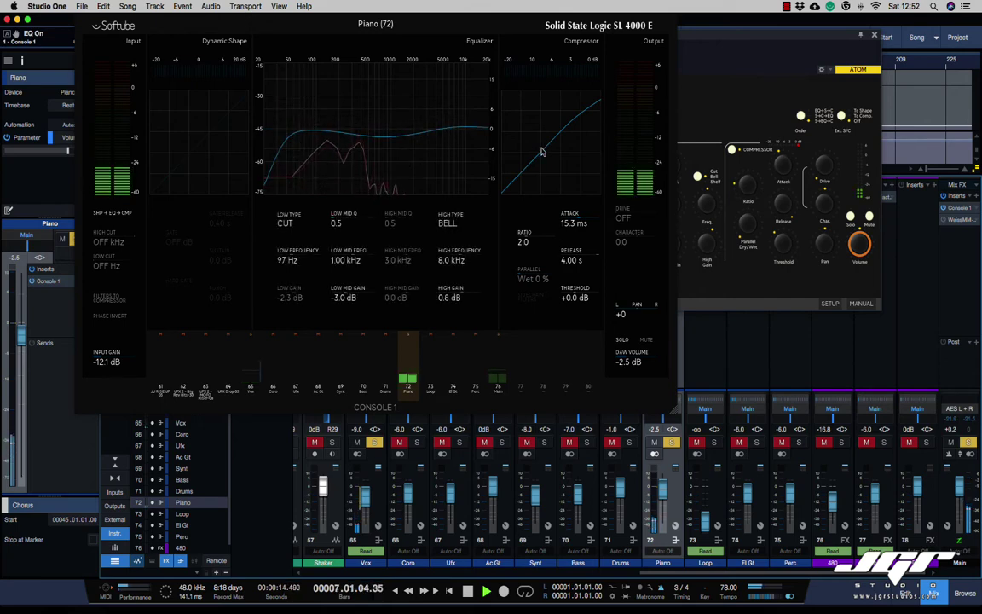
key("space")
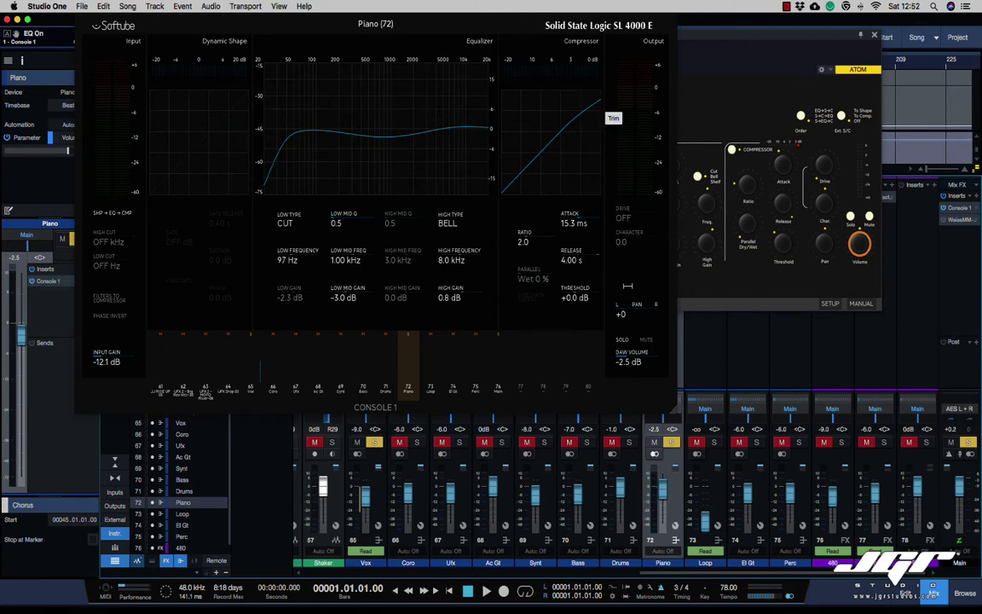
Play the Synt channel soloed and examine its Console 1 settings
key("space")
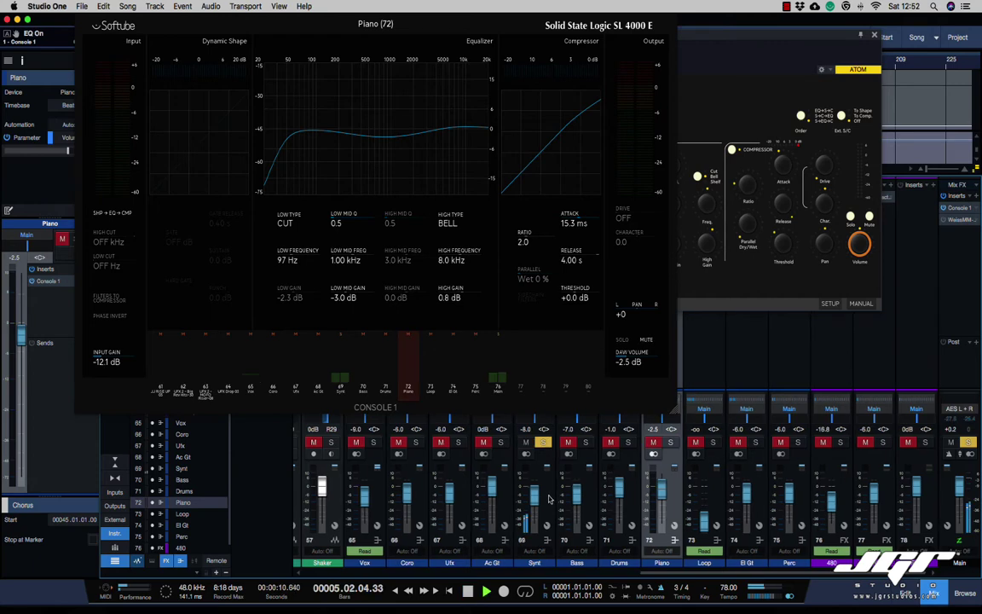
left_click(550, 499)
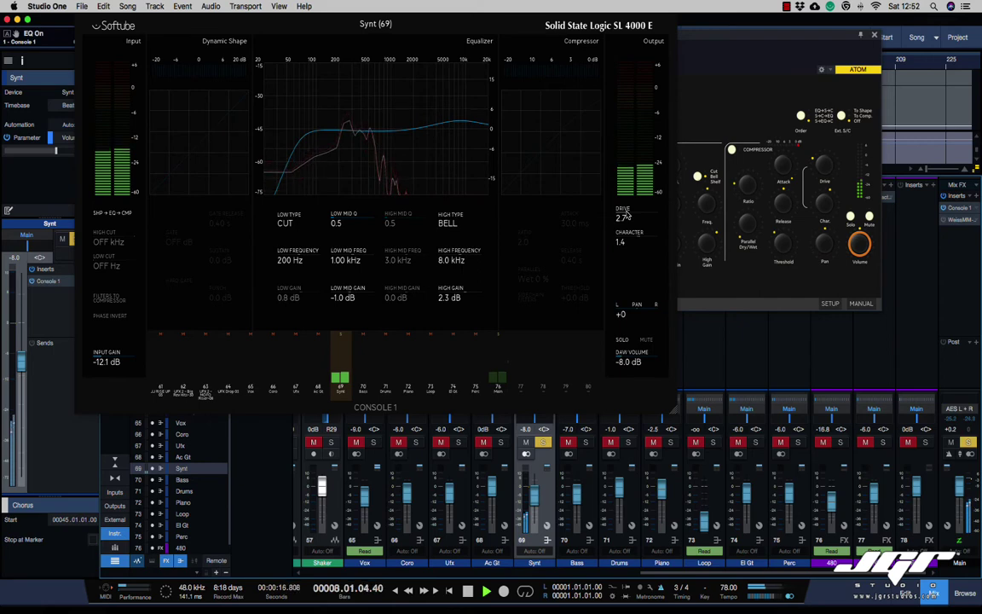
key("space")
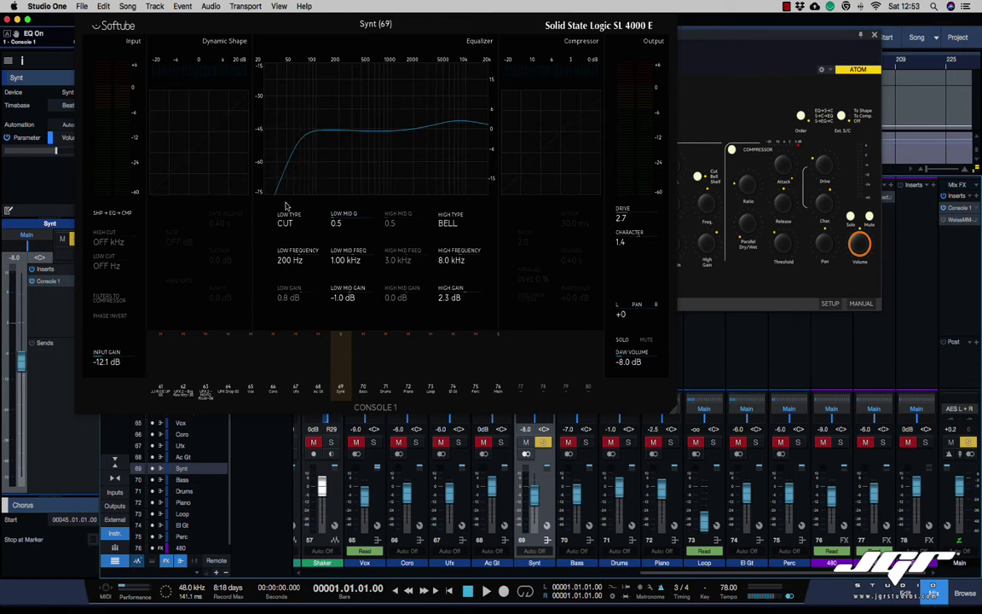
Set the Bass channel's volume to -0.4 dB and play it soloed on its own, with Synt unsoloed
left_click(596, 501)
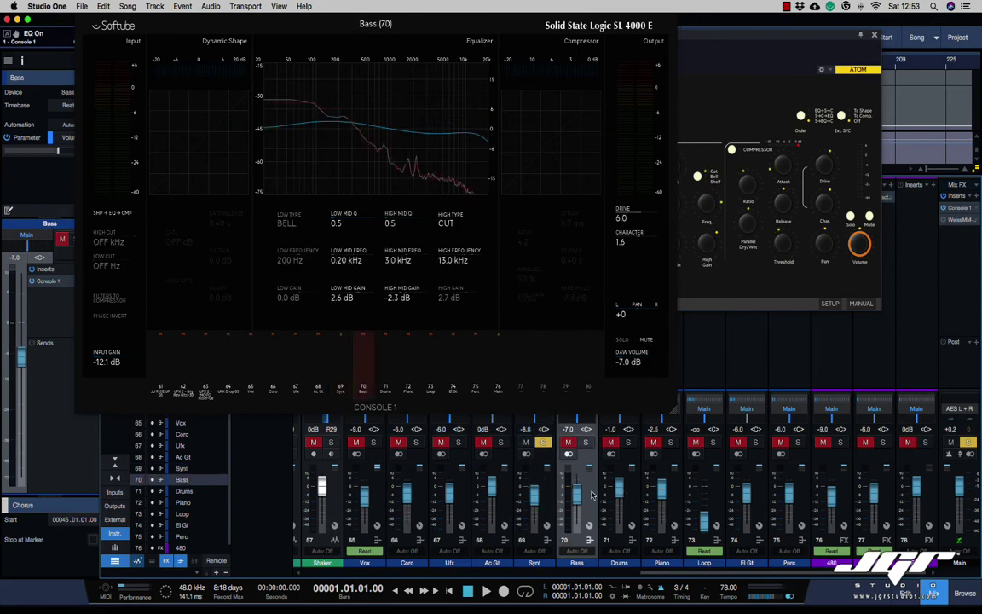
scroll(593, 495, "up", 3)
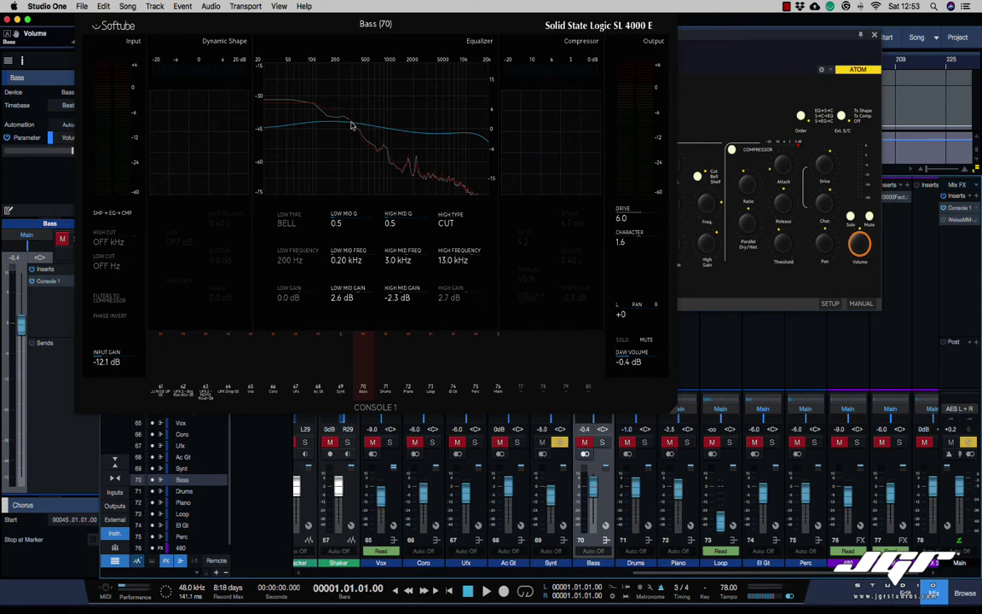
left_click(603, 442)
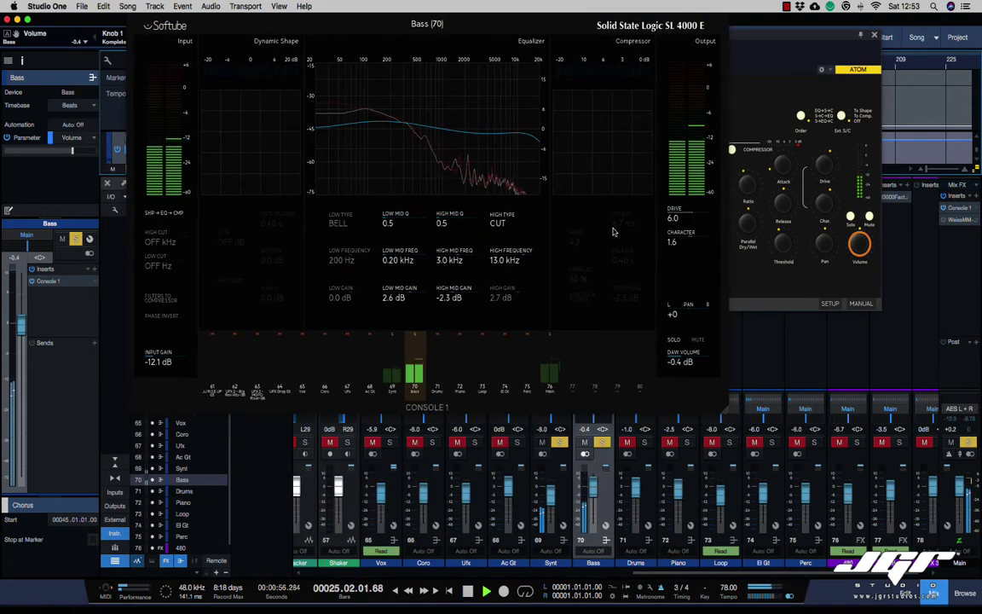
key("space")
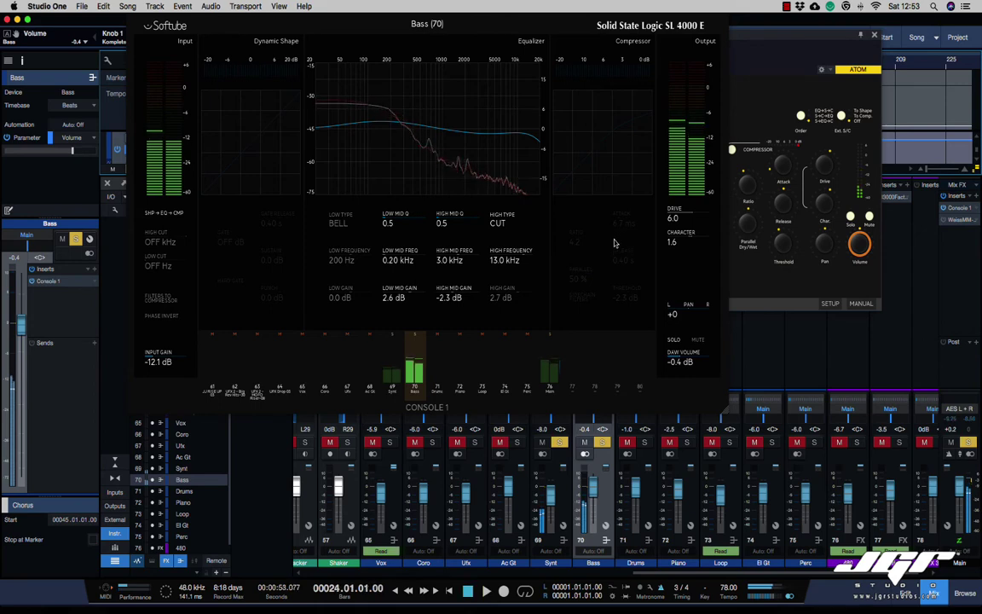
left_click(559, 442)
key("space")
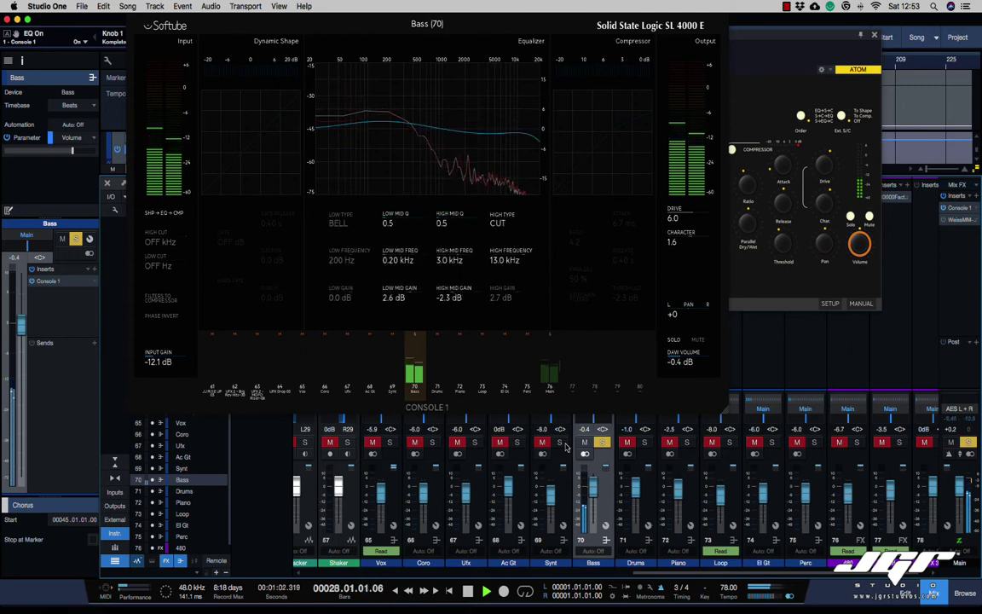
Close the Bass inserts window, move Console 1 clear of the mixer inserts, and audition the soloed bass
left_click_drag(341, 21, 536, 219)
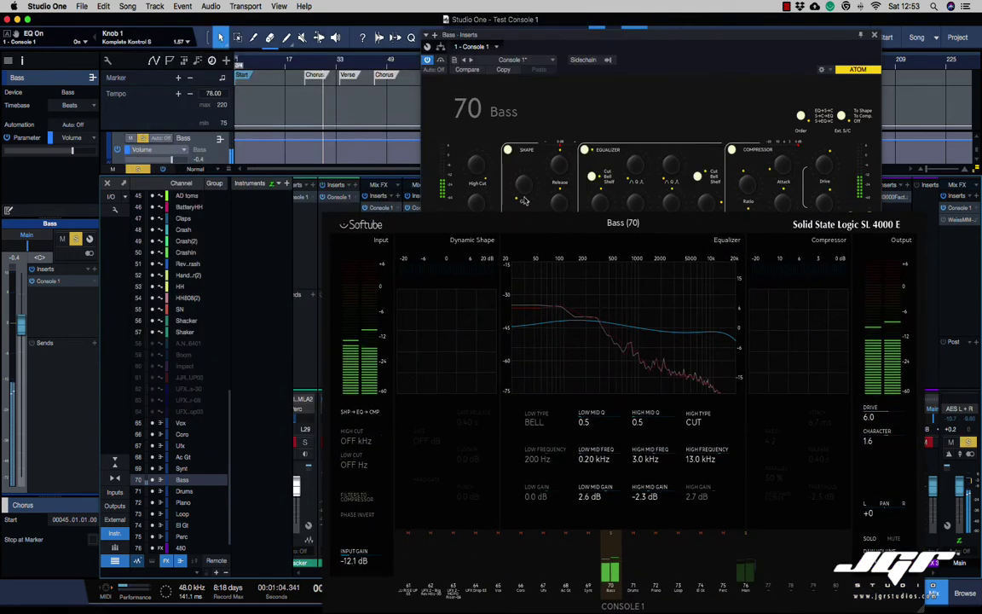
left_click(875, 34)
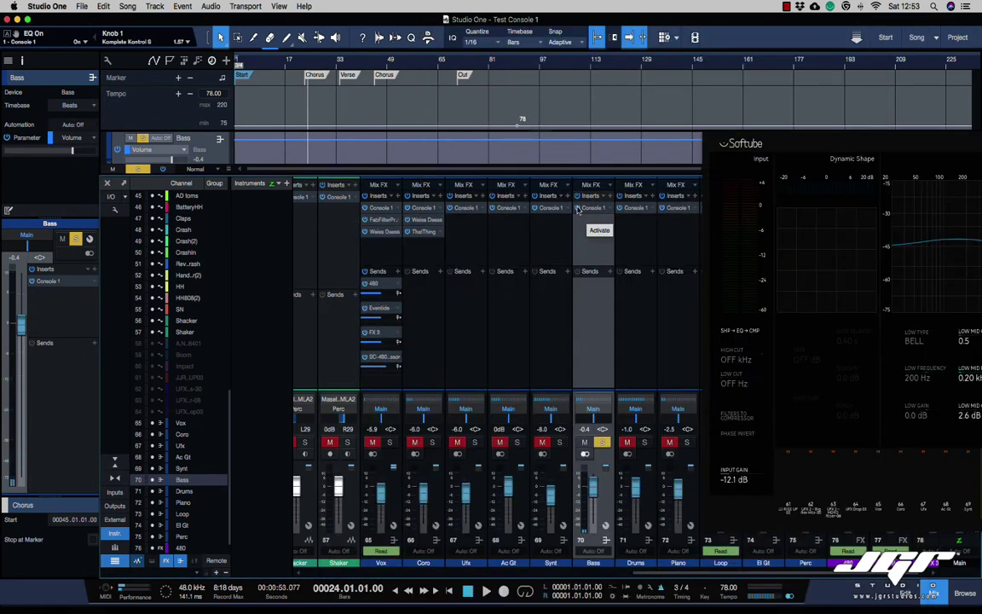
key("space")
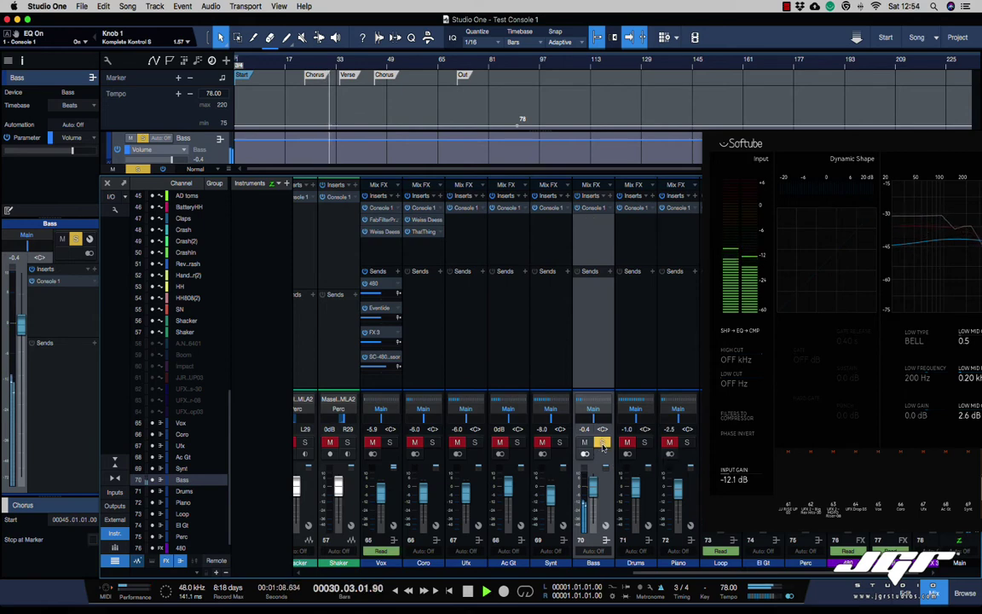
key("space")
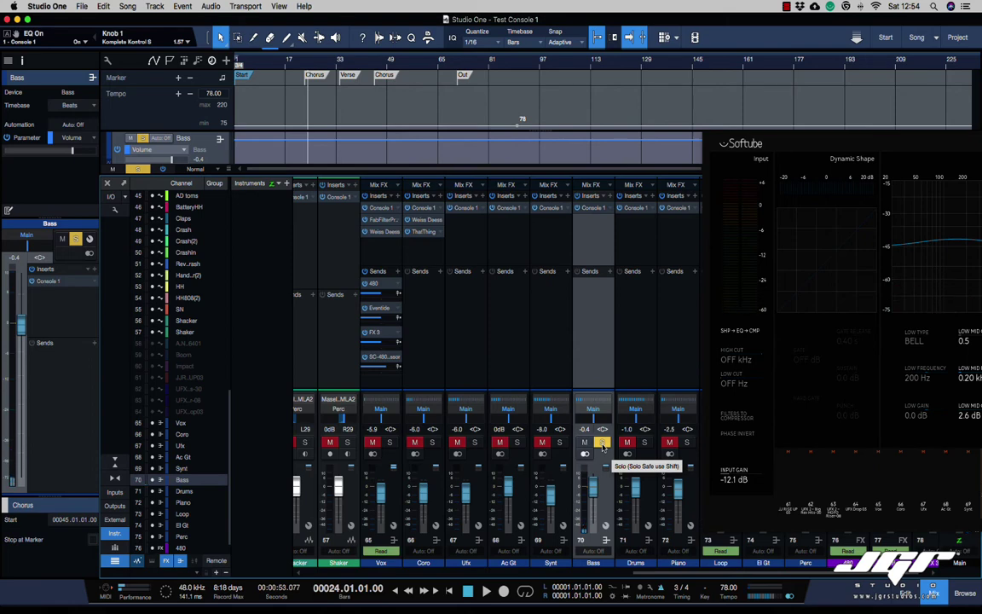
Unsolo Bass and play the full mix, with the Console 1 window placed back above the mixer faders
left_click(602, 443)
key("space")
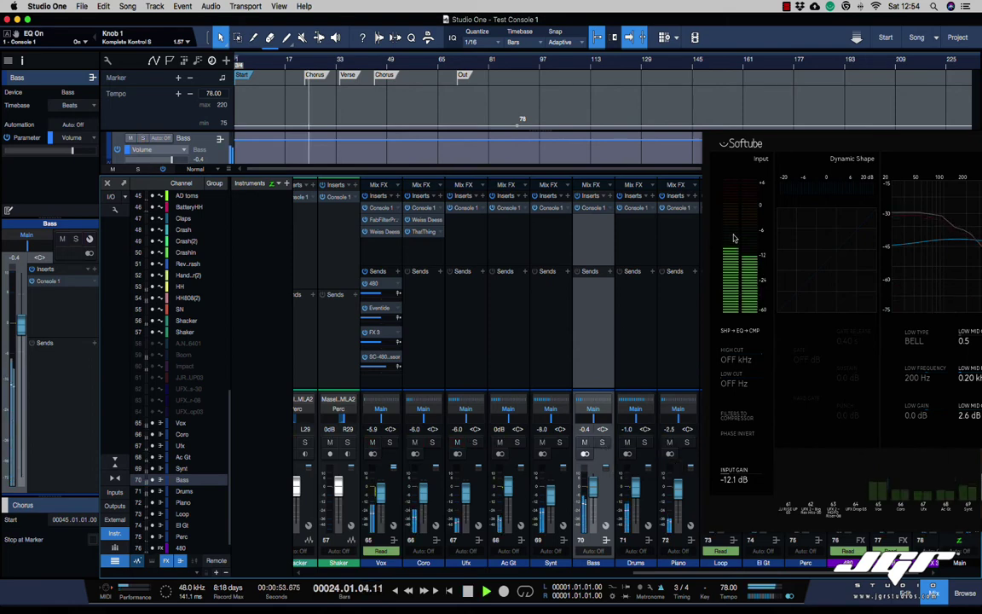
left_click_drag(863, 144, 402, 26)
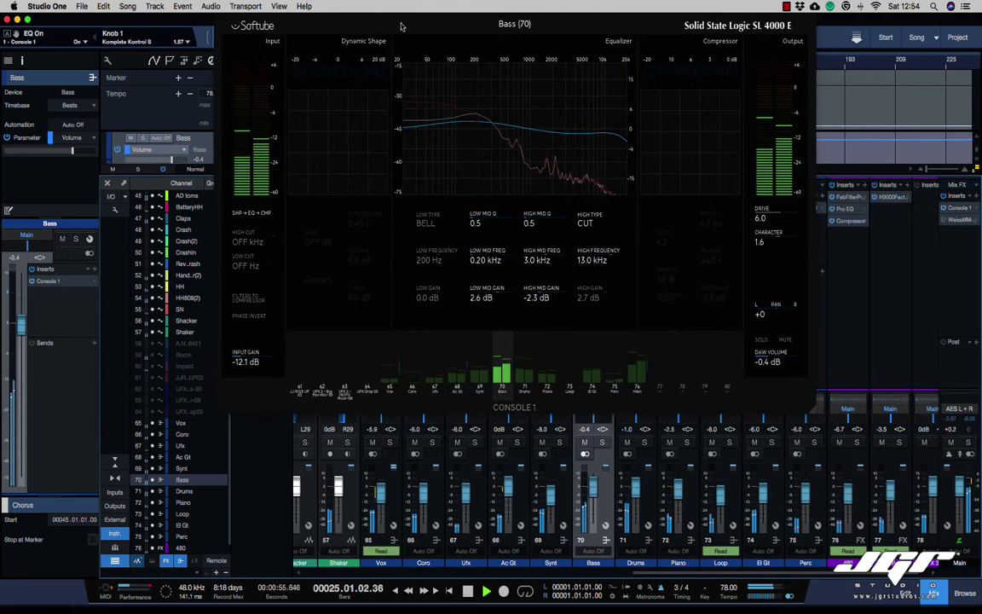
left_click_drag(587, 28, 451, 20)
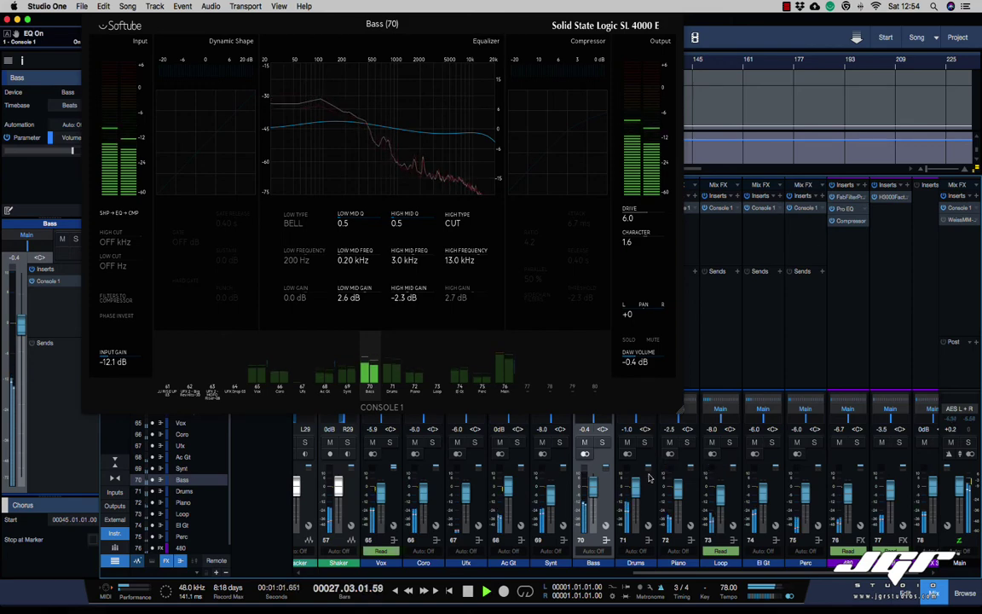
Solo the Drums channel, shift the Console 1 window fully into view, and audition the drums
left_click(644, 442)
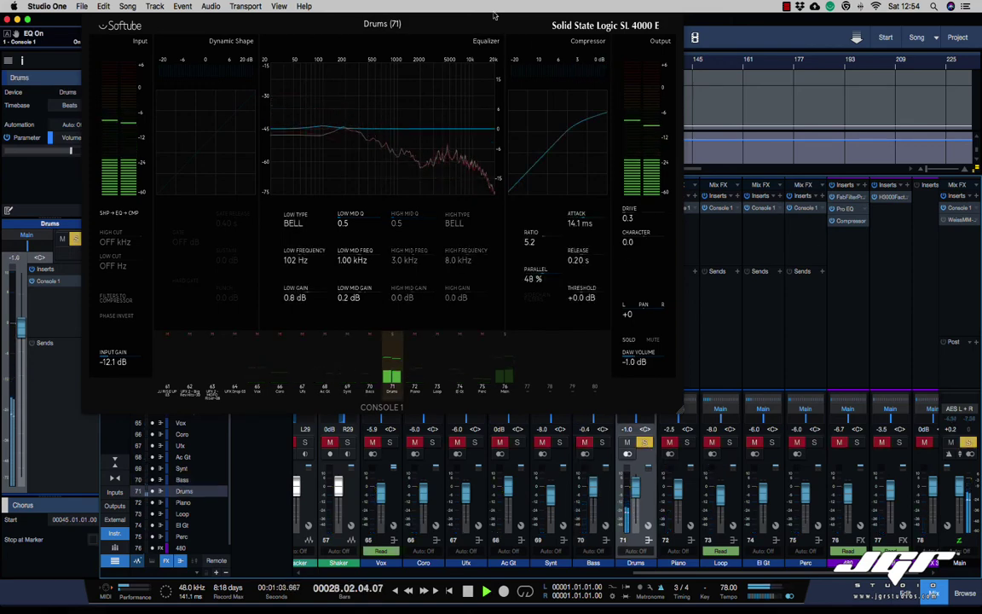
left_click_drag(493, 14, 585, 62)
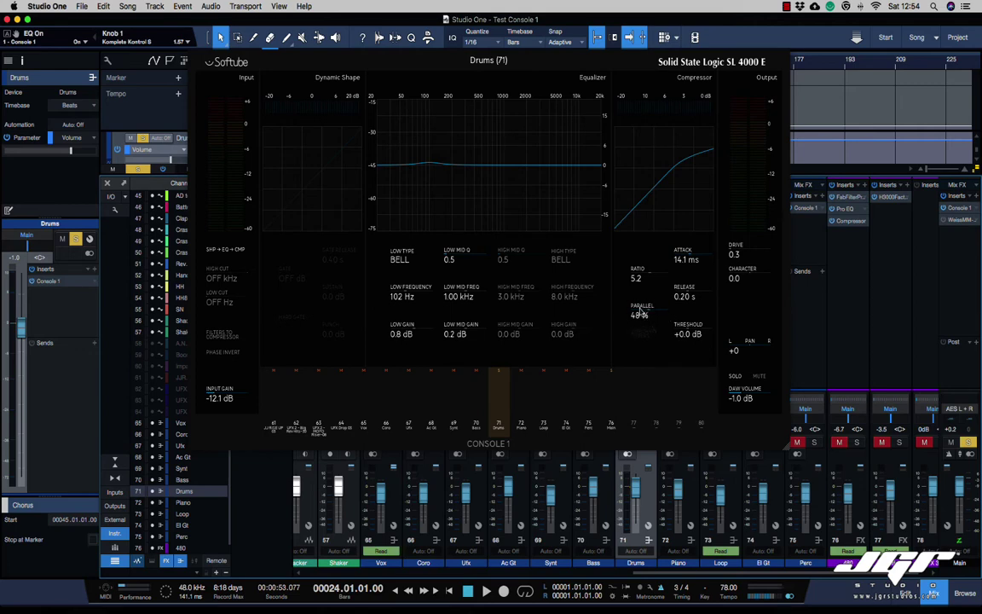
key("space")
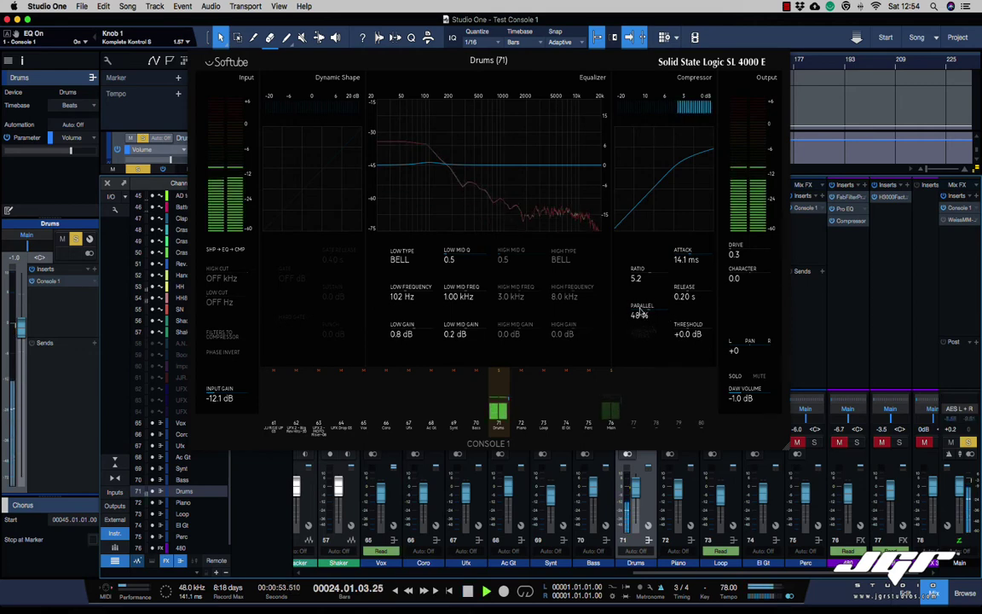
Compare the soloed drums with the Drums channel's compressor bypassed and engaged
left_click(636, 177)
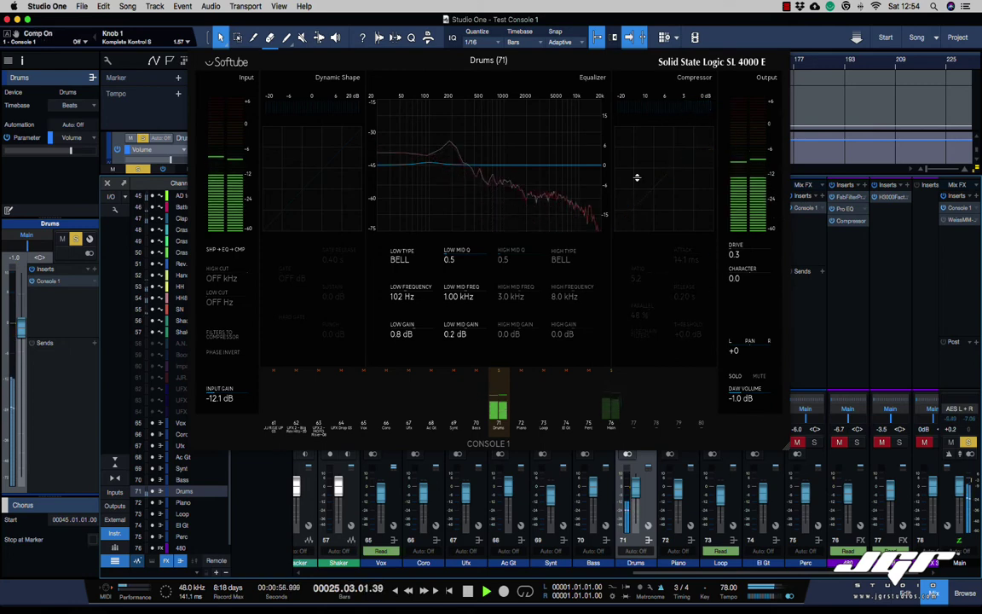
left_click(636, 177)
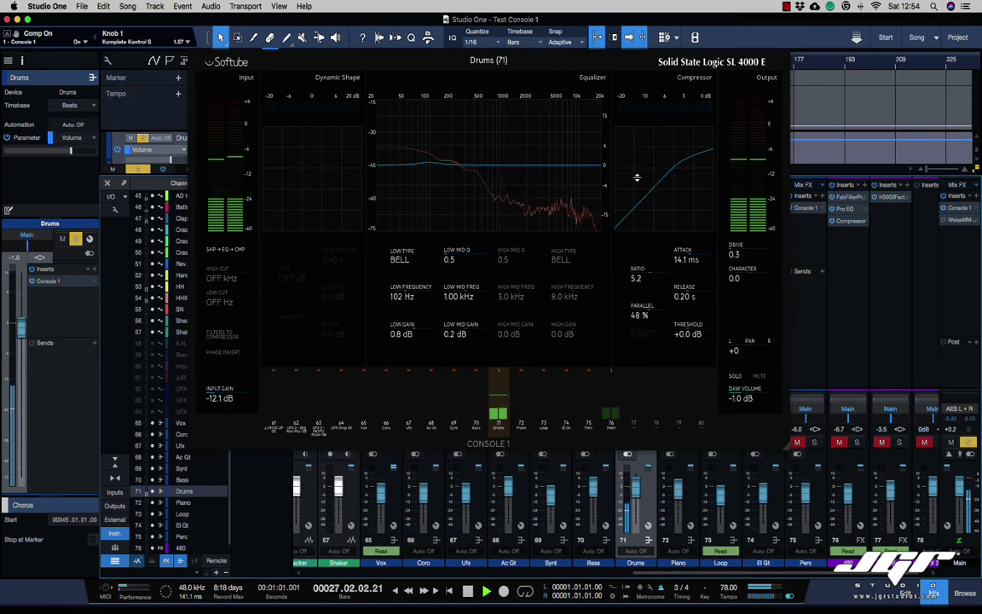
left_click(636, 178)
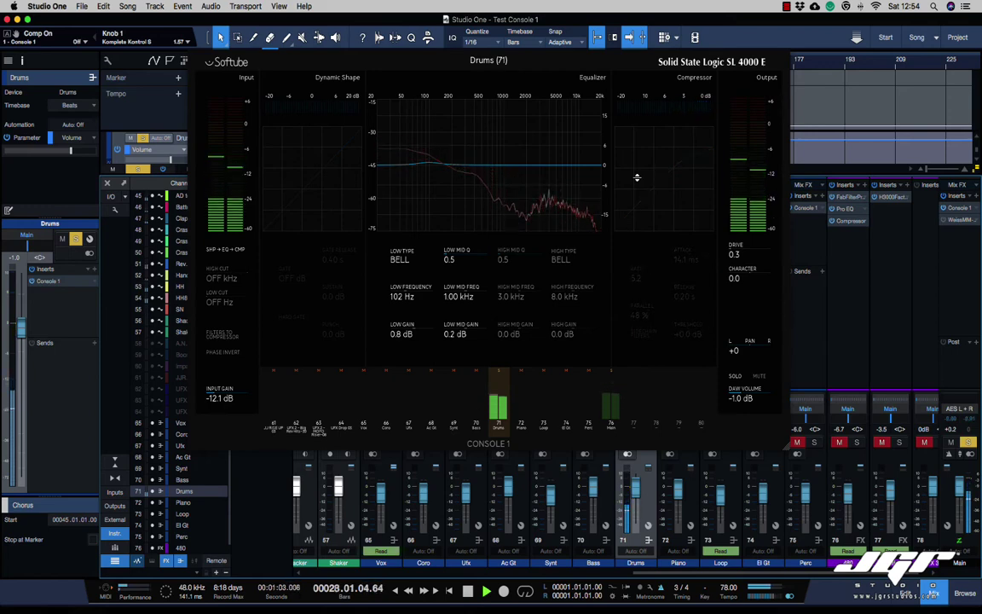
left_click(636, 178)
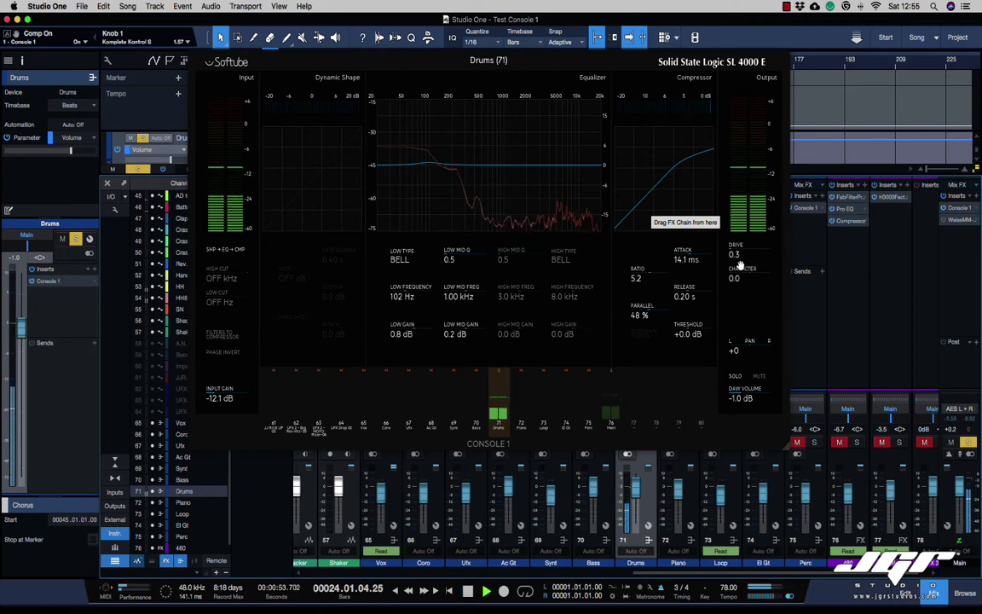
Set the Drums channel's drive to 5.1 while the soloed drums play
scroll(740, 264, "up", 8)
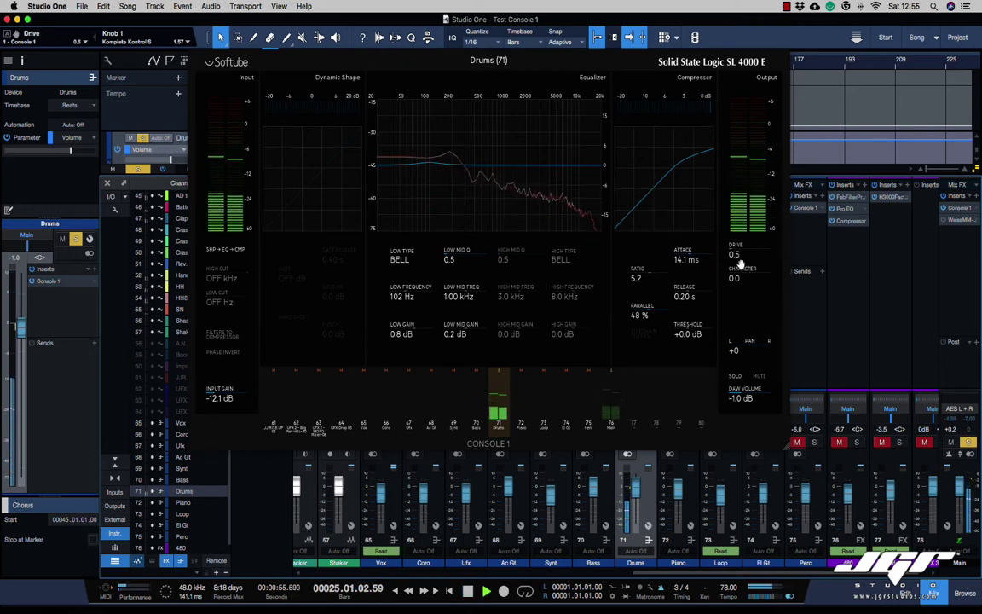
scroll(740, 264, "up", 15)
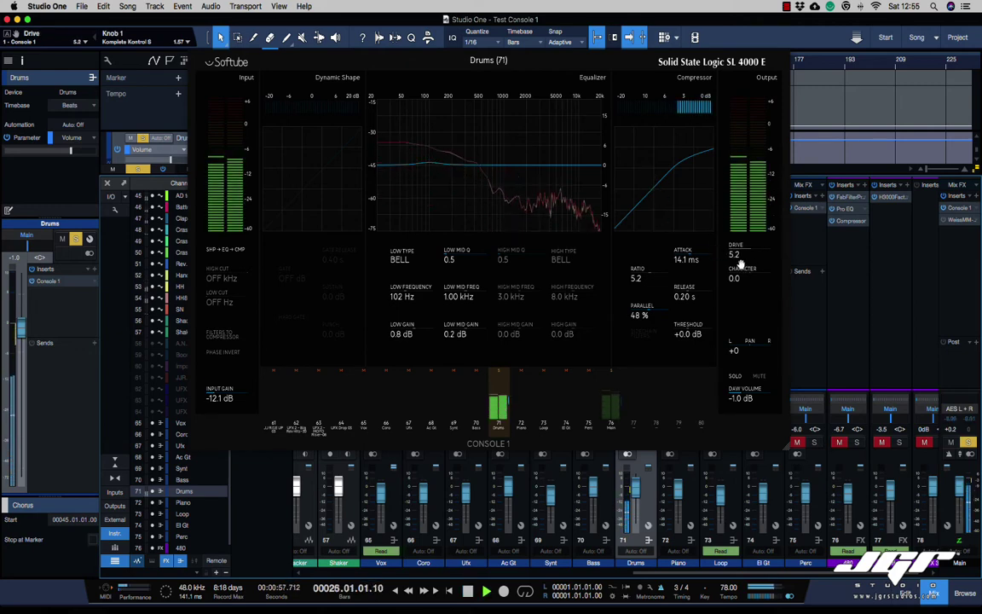
scroll(740, 264, "up", 1)
scroll(741, 264, "down", 4)
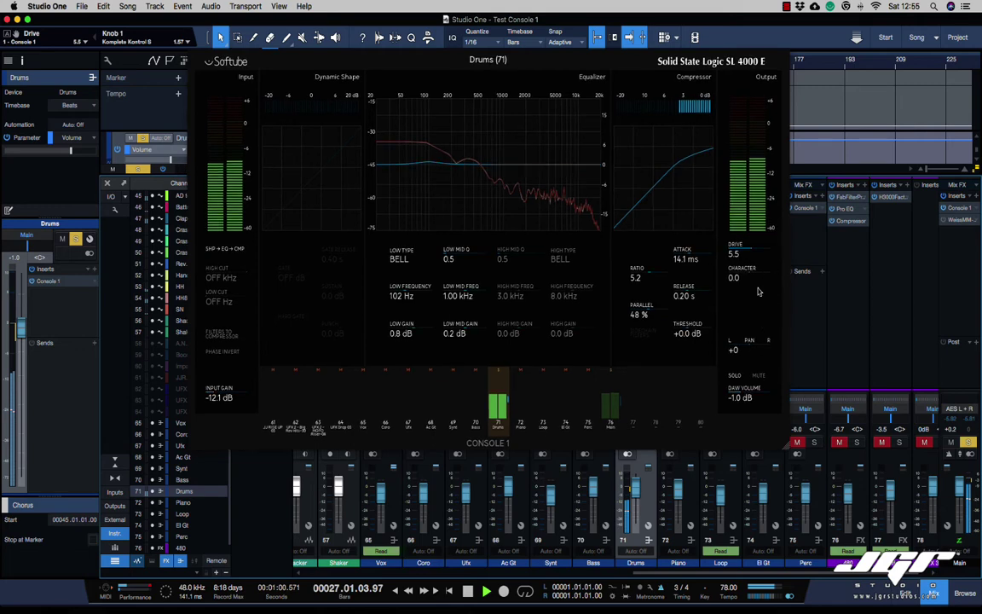
scroll(758, 291, "down", 2)
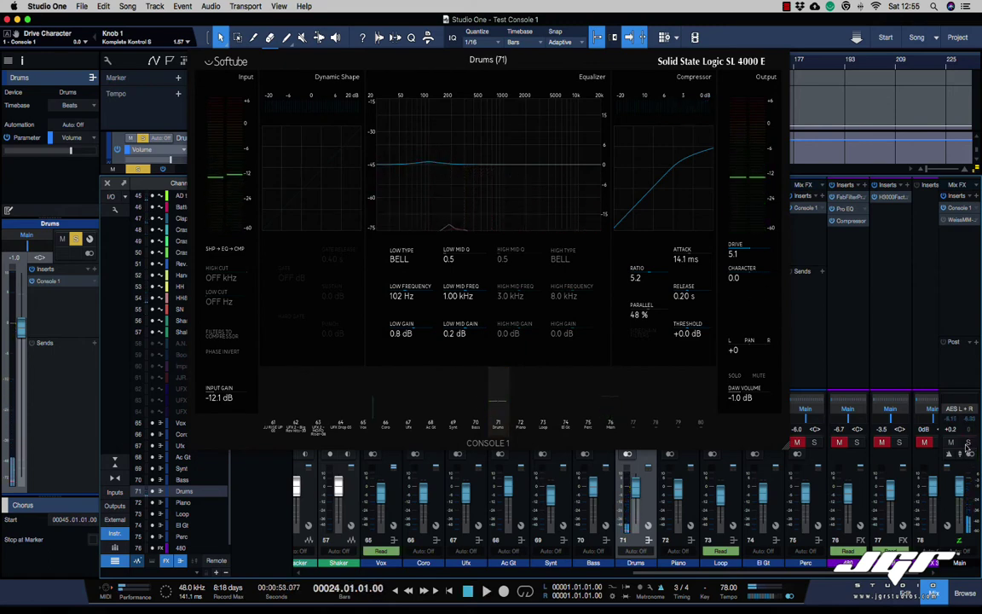
Play the full mix, move the Console 1 window off the mixer's mute and solo controls, and set the Bass volume to -3.0 dB
key("space")
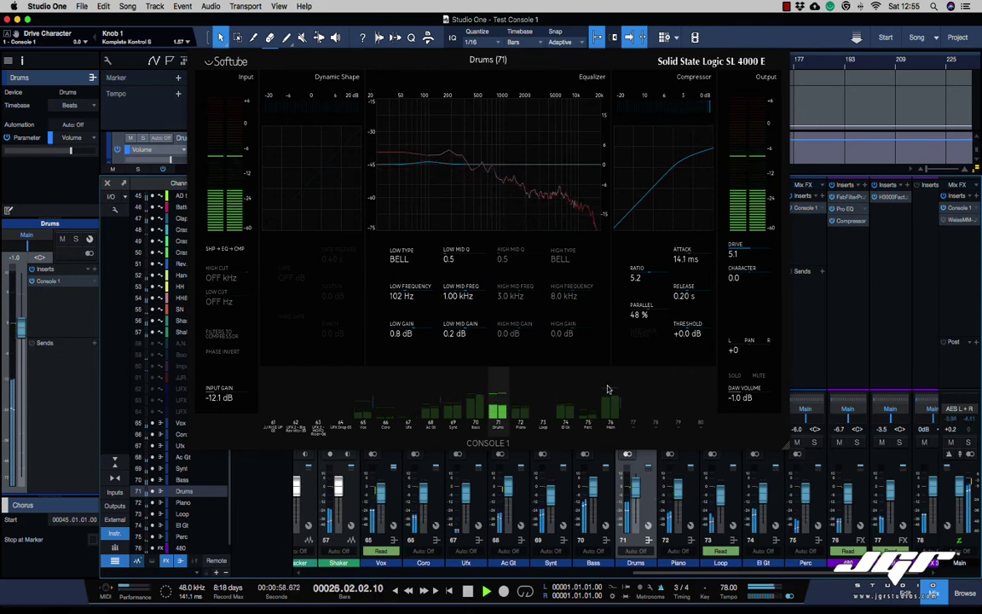
left_click_drag(533, 60, 554, 25)
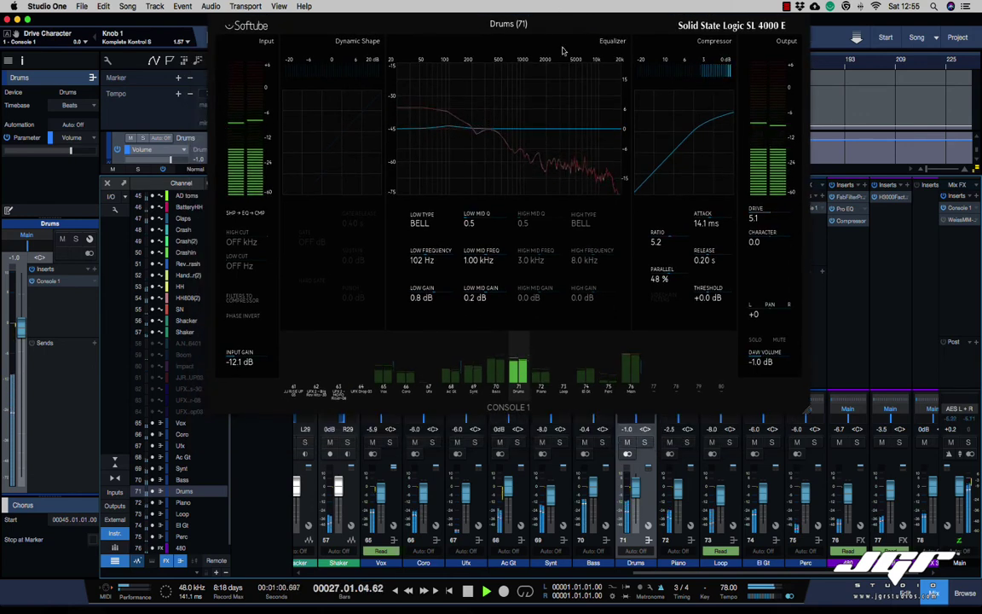
left_click(603, 443)
left_click(603, 443)
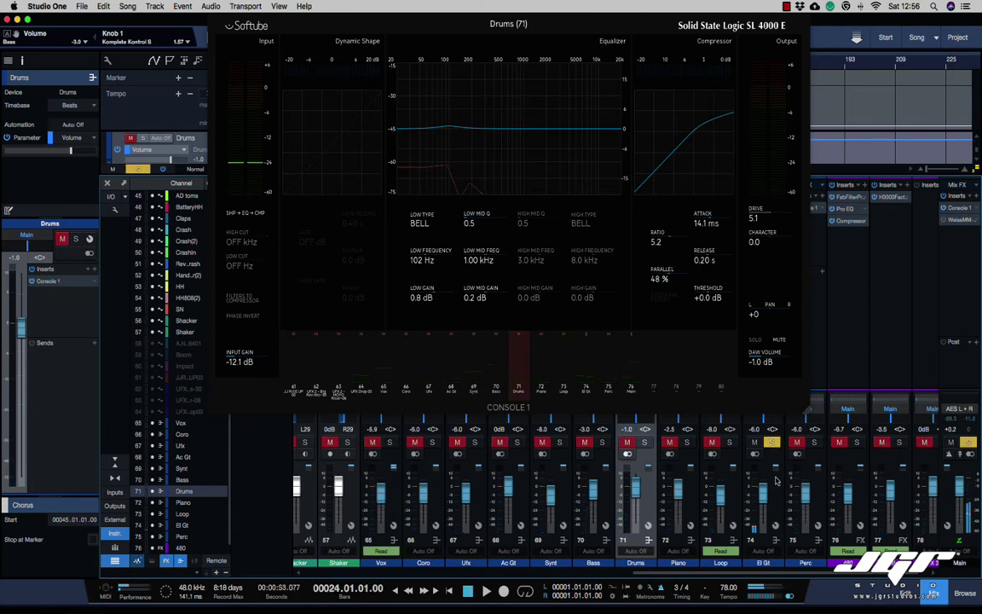
Audition the soloed El Gt channel with its Console 1 settings displayed, and unsolo it to hear it in the full mix
key("space")
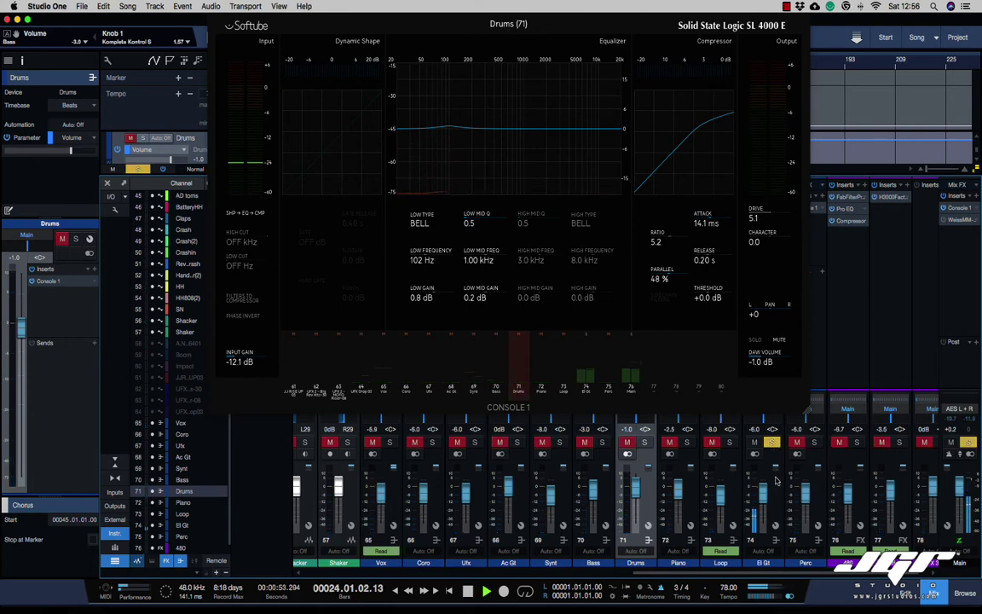
left_click(775, 513)
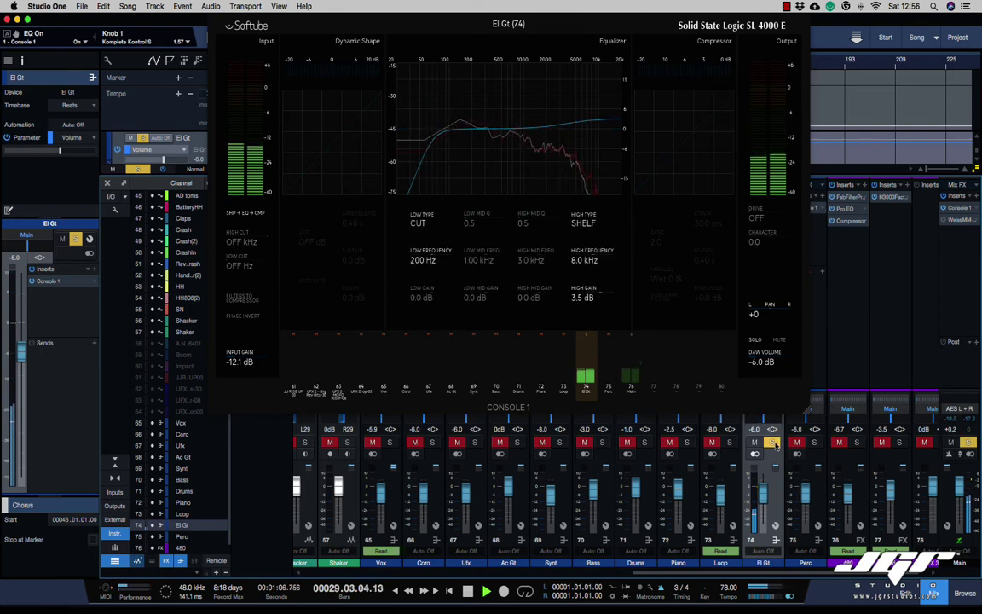
key("space")
key("space")
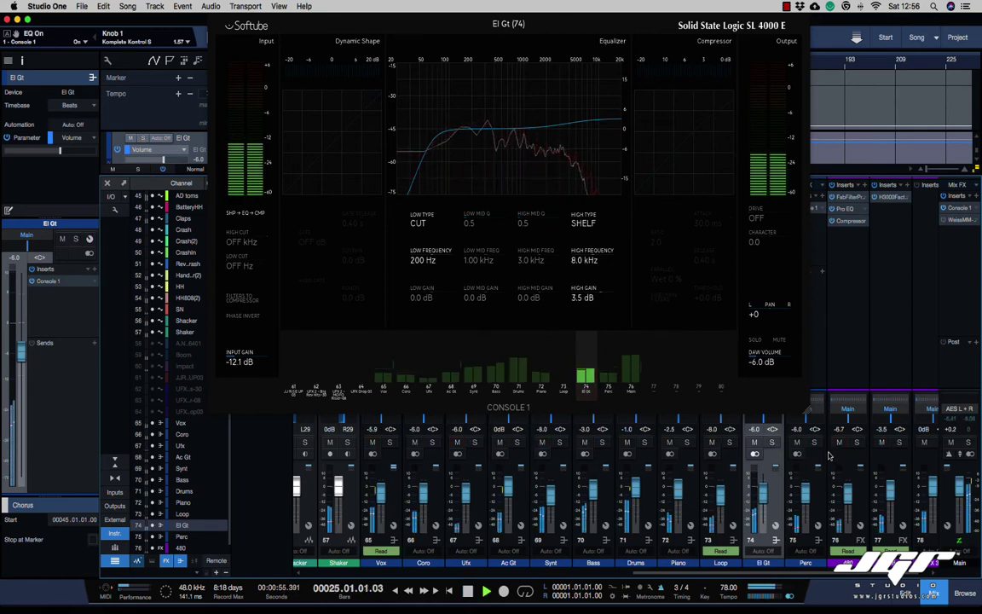
left_click(772, 443)
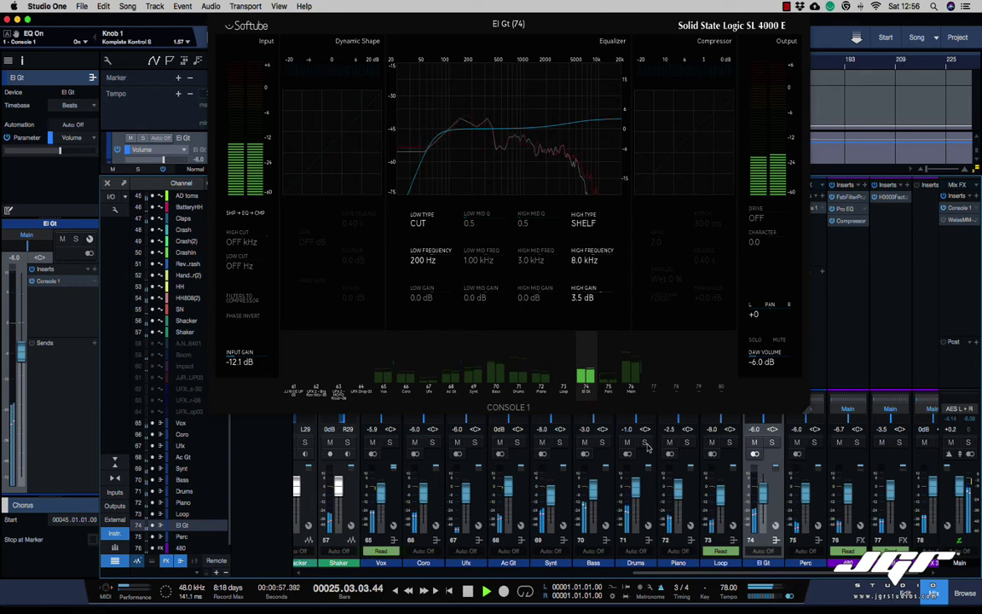
Solo the Ac Gt channel, display its Console 1 settings, and unsolo it to compare it within the mix
left_click(516, 443)
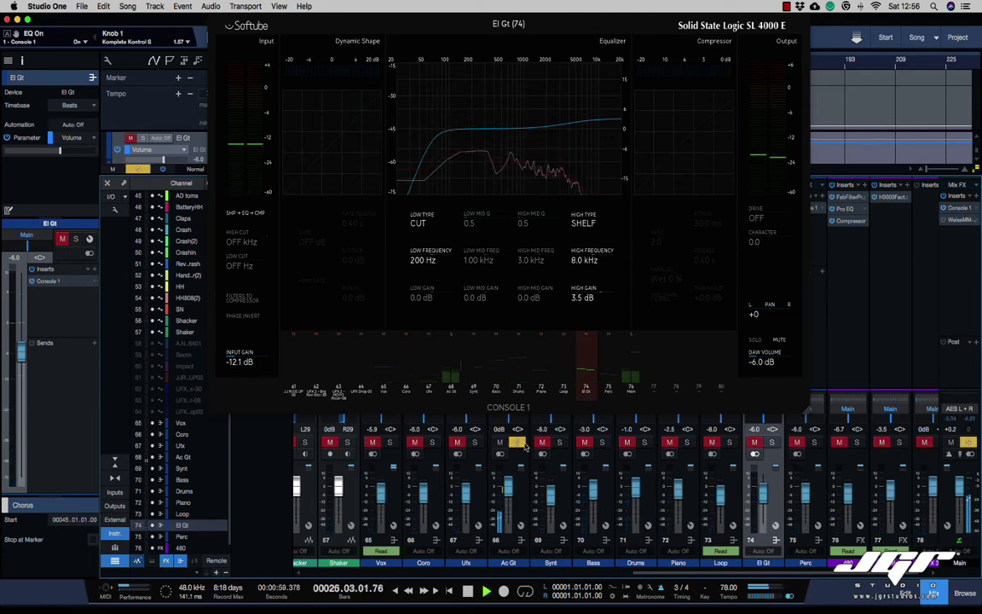
left_click(524, 497)
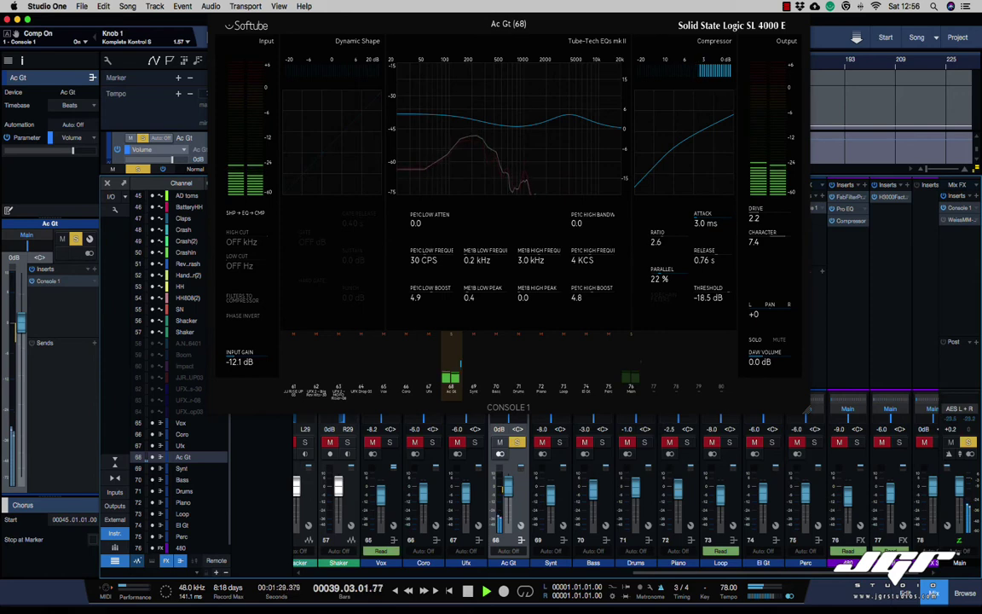
key("s")
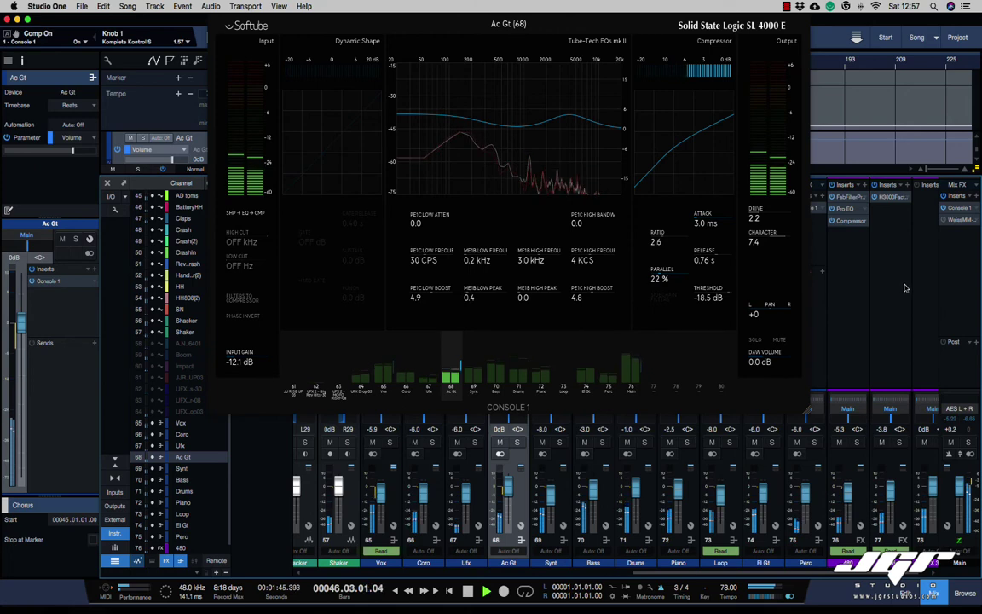
Stop playback, display the Main channel in Console 1, and move the plug-in window fully into view
key("space")
left_click(960, 286)
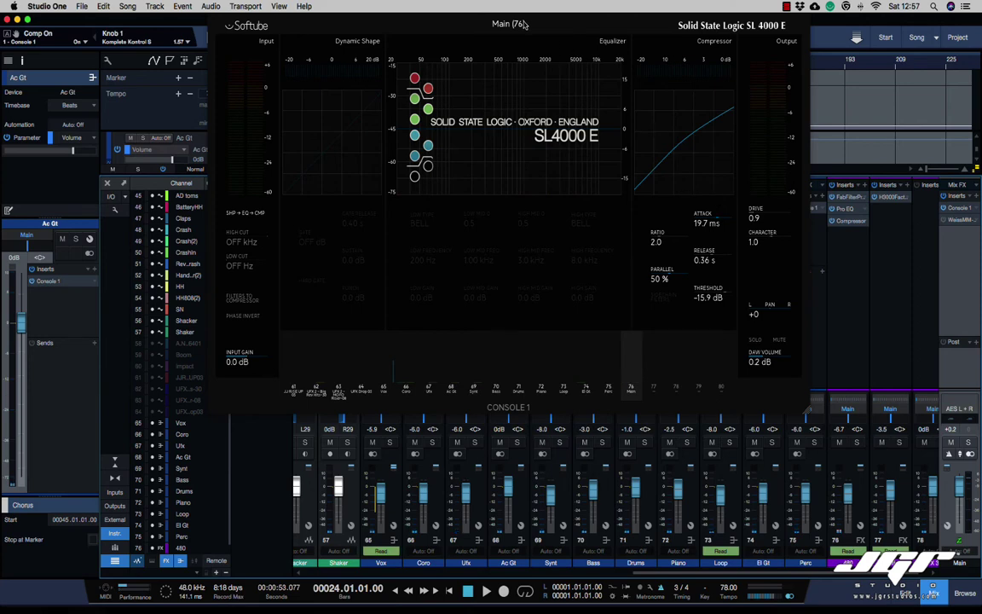
left_click_drag(529, 19, 531, 58)
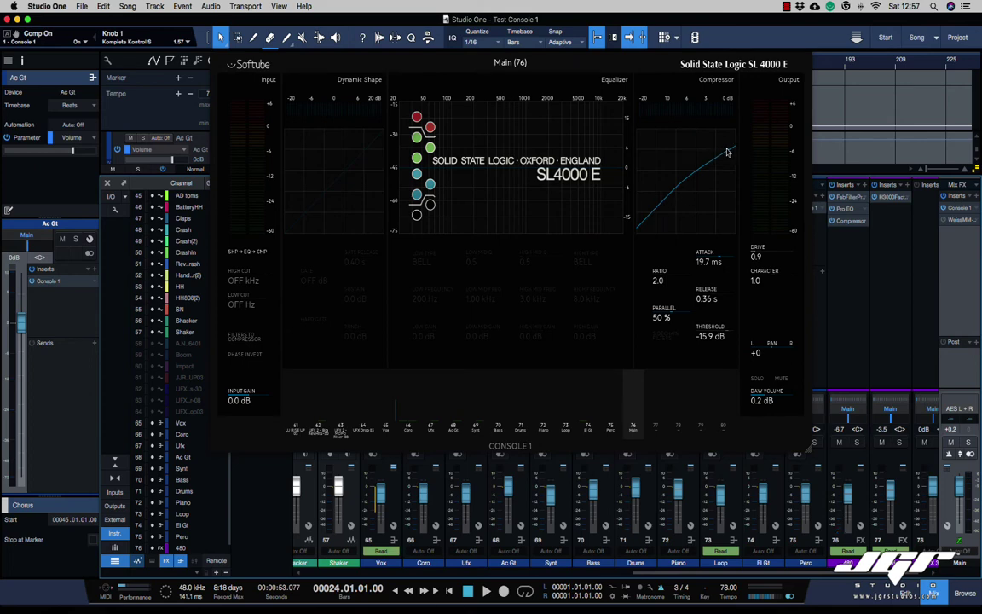
Compare the mix with the Main channel's compressor bypassed and engaged, and set its parallel amount to 57 %
key("space")
left_click(683, 176)
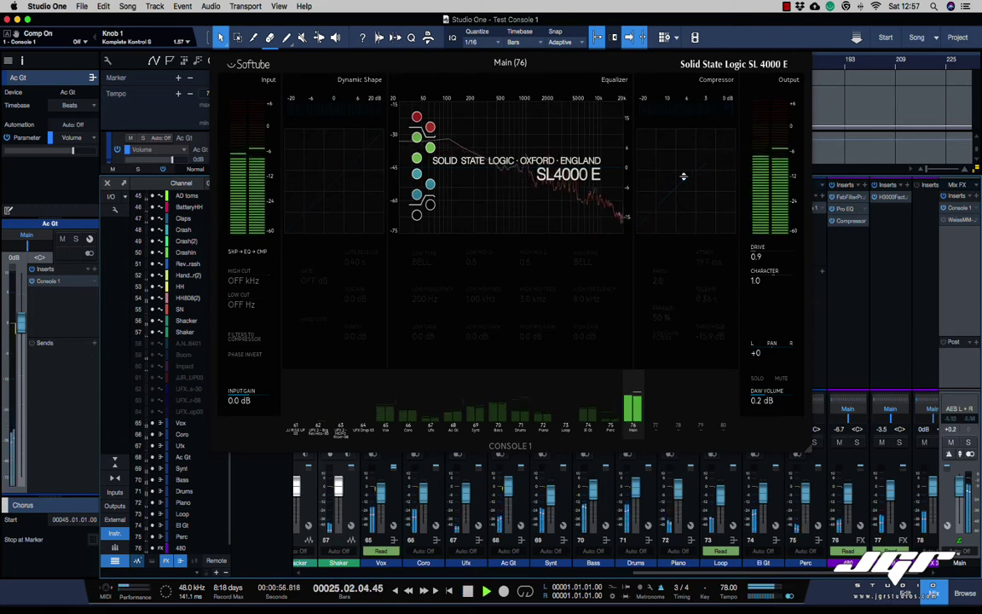
left_click(683, 176)
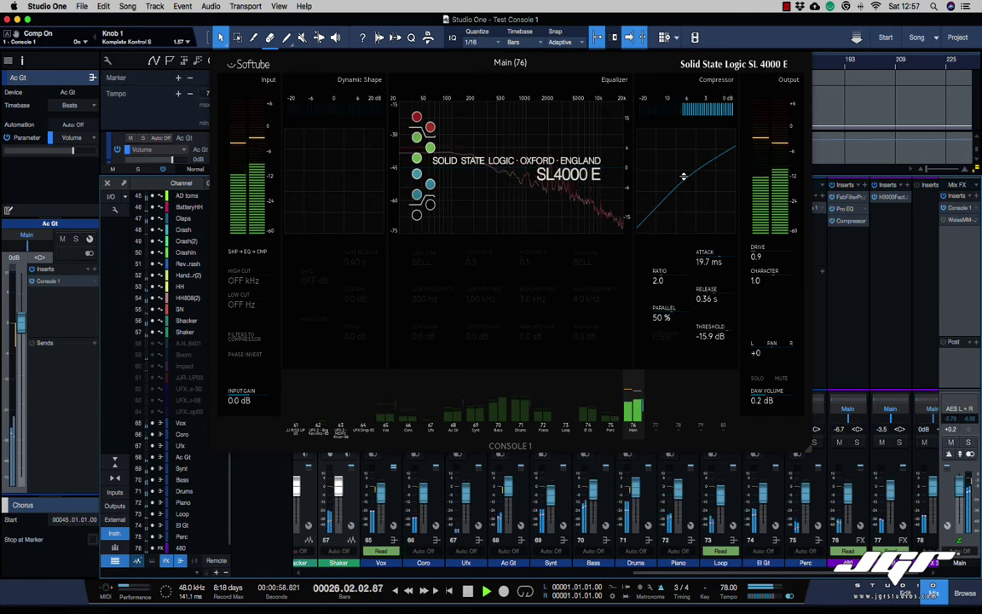
left_click(683, 177)
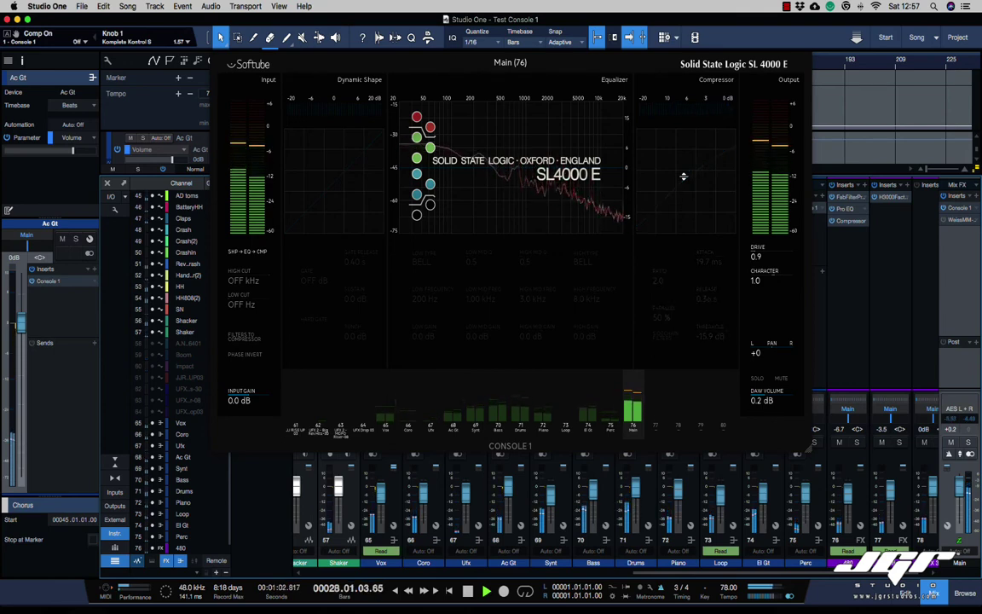
left_click(683, 177)
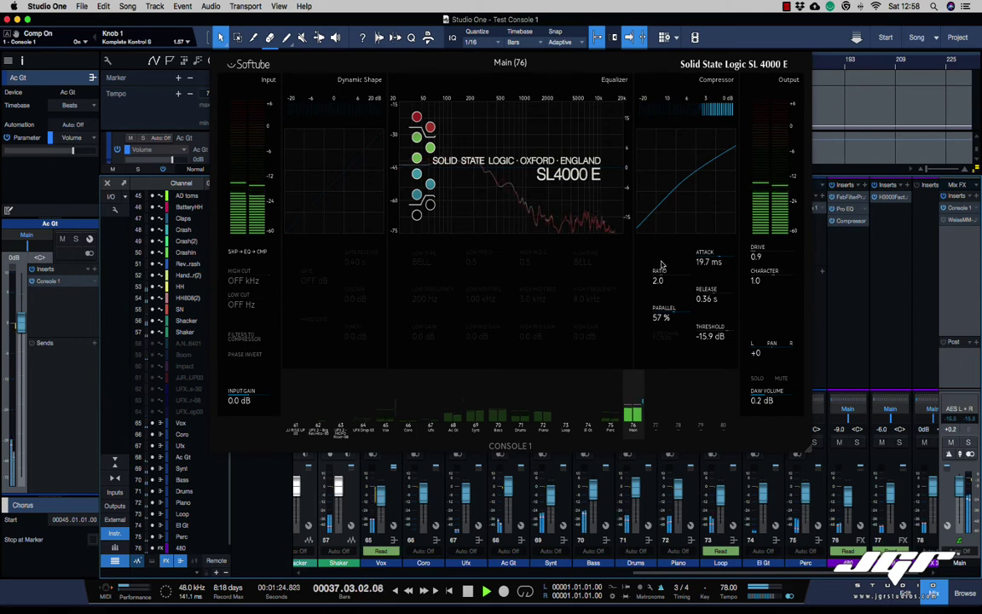
key("space")
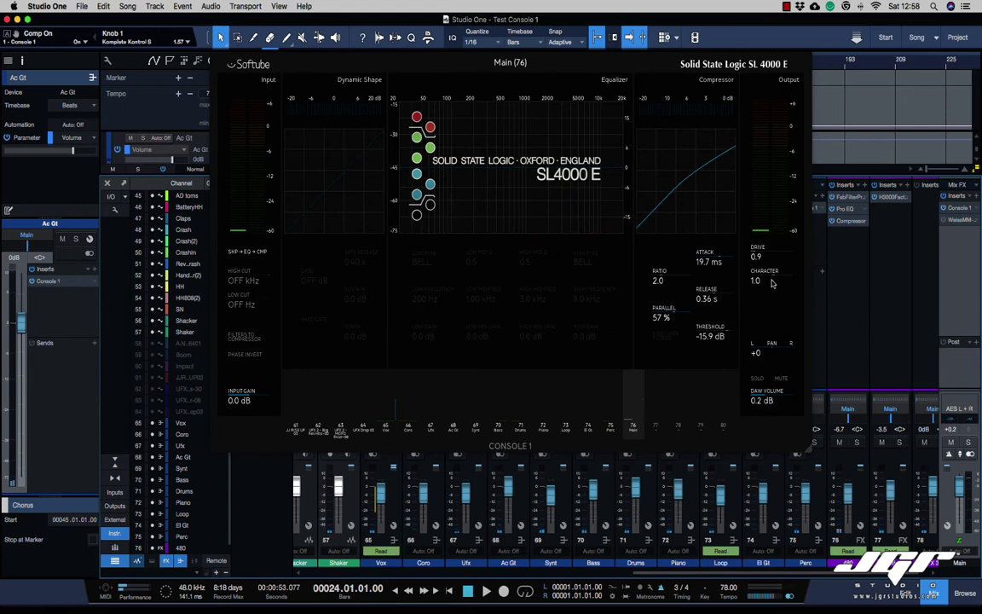
Try Main channel drive character settings of 5.7, 7.7, -8.9 and 0.0 during playback, ending with character 1.9 and drive 1.5
key("space")
scroll(766, 294, "up", 5)
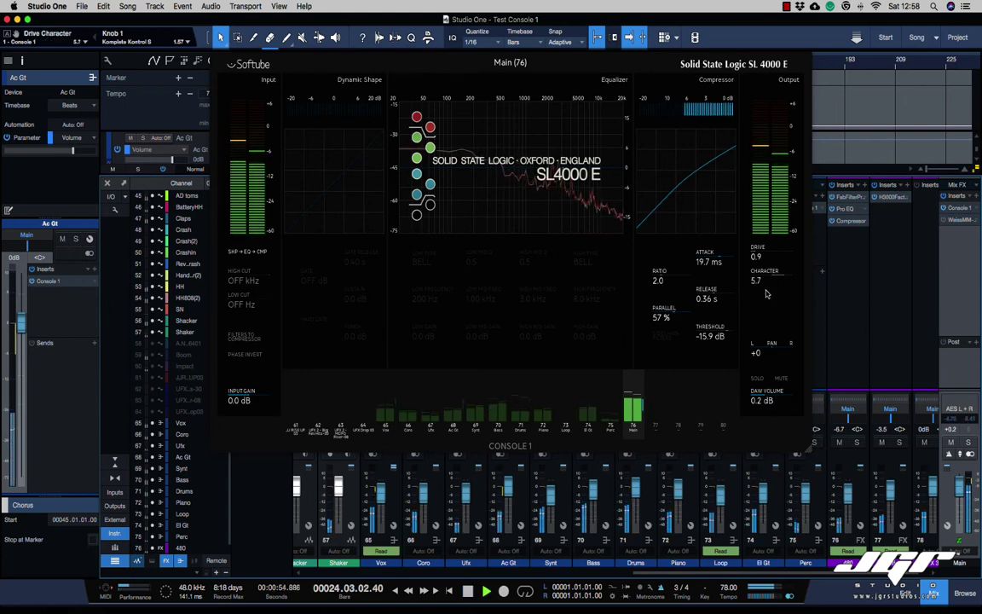
scroll(765, 293, "up", 3)
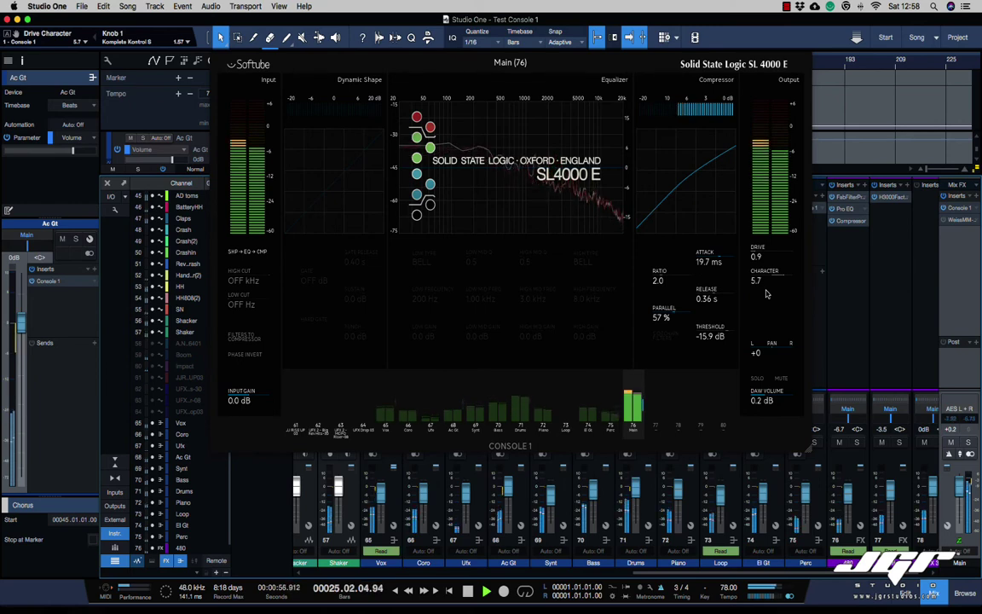
scroll(765, 294, "down", 12)
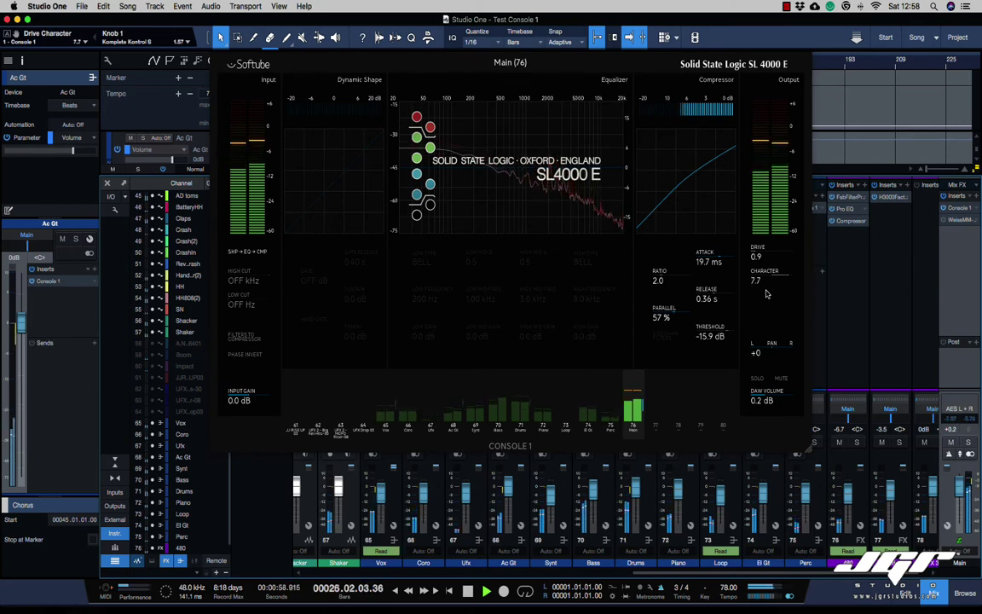
scroll(766, 294, "down", 3)
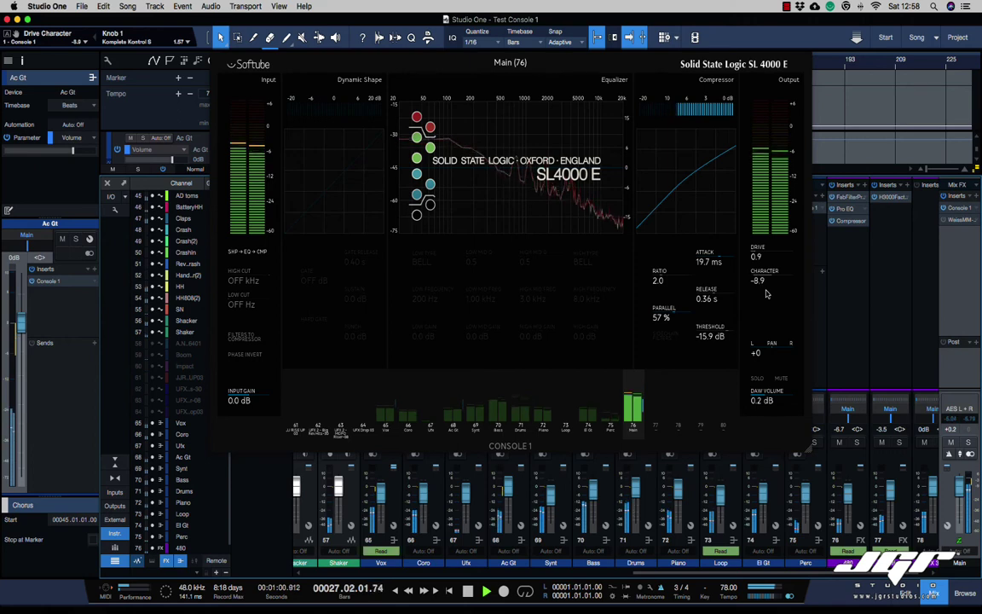
scroll(765, 293, "up", 9)
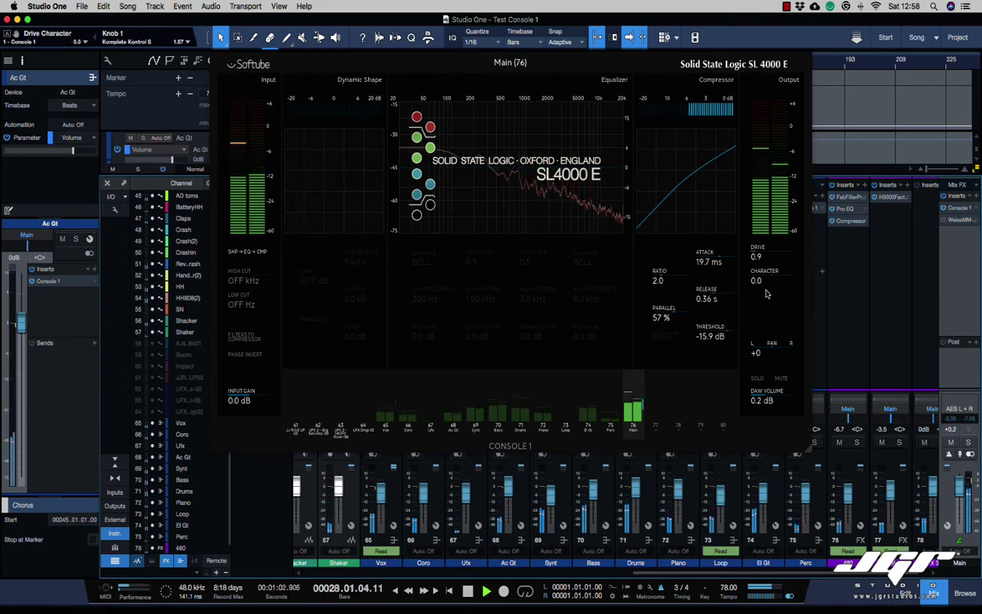
scroll(765, 293, "up", 2)
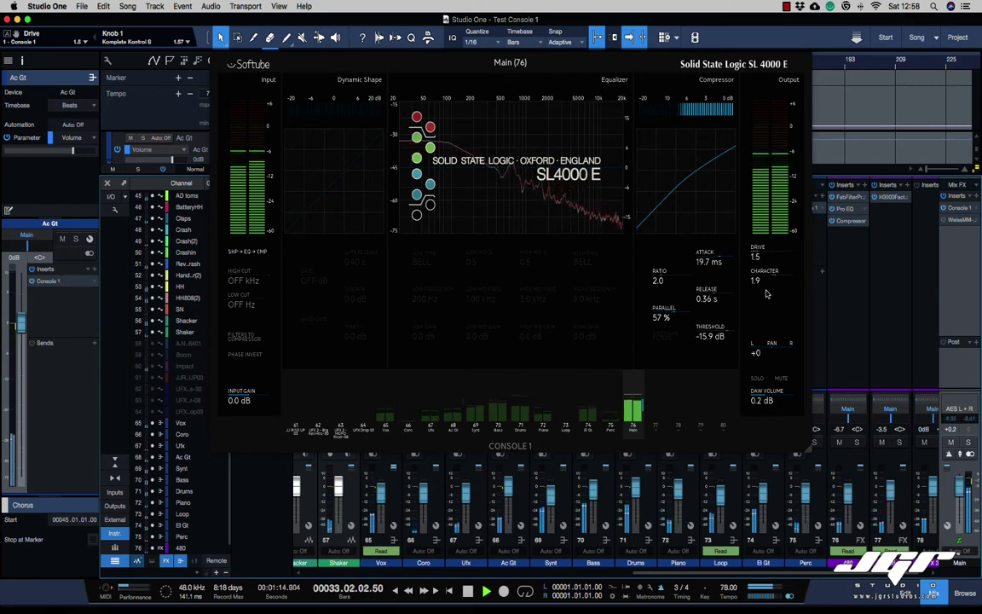
key("space")
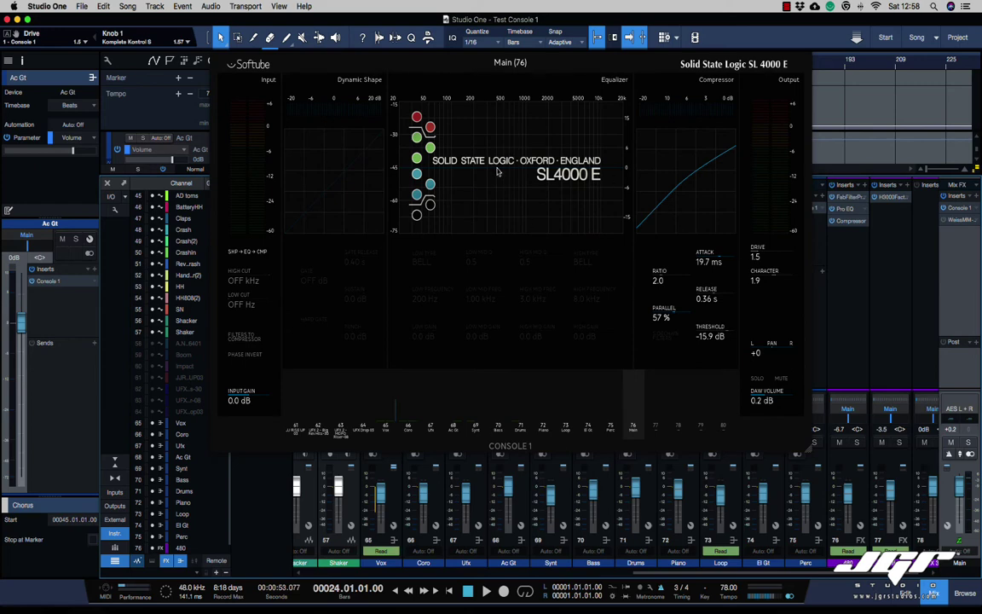
Switch the Main equalizer to Abbey Road RS127 Rack with 2 dB gain at 10.0 kHz, and set drive to 1.1 and character to 0.6
key("shift")
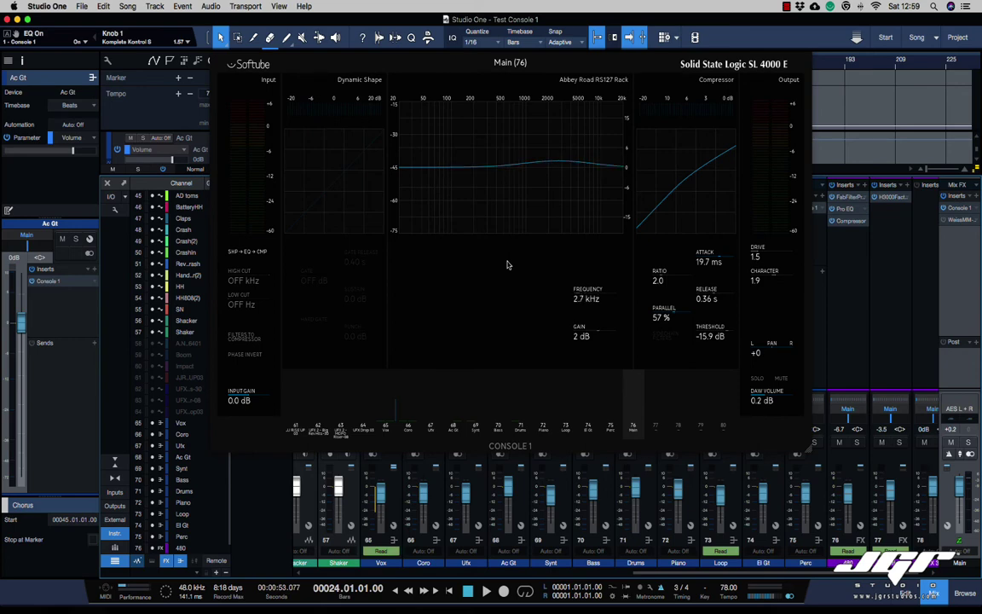
key("space")
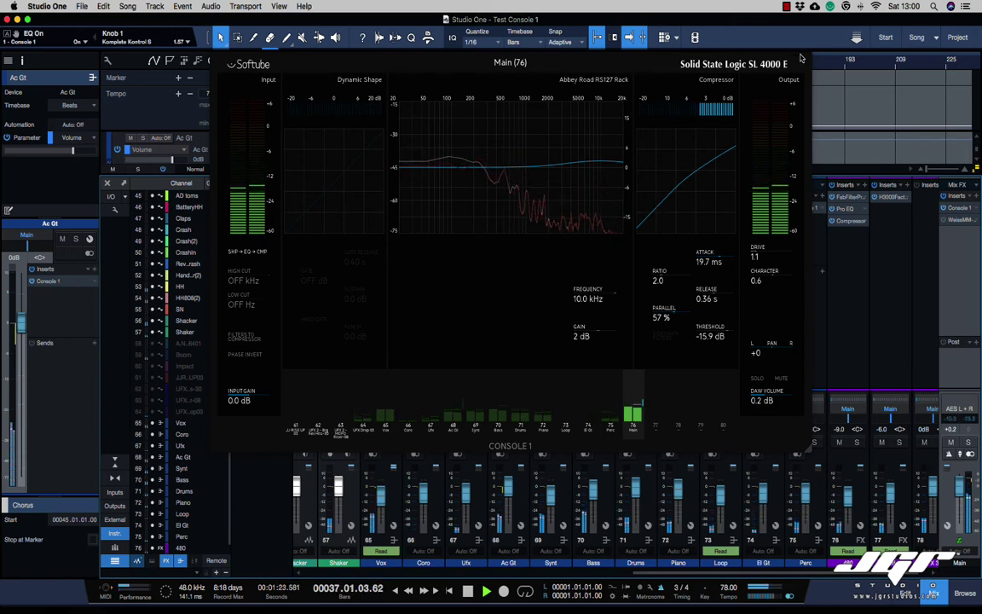
key("space")
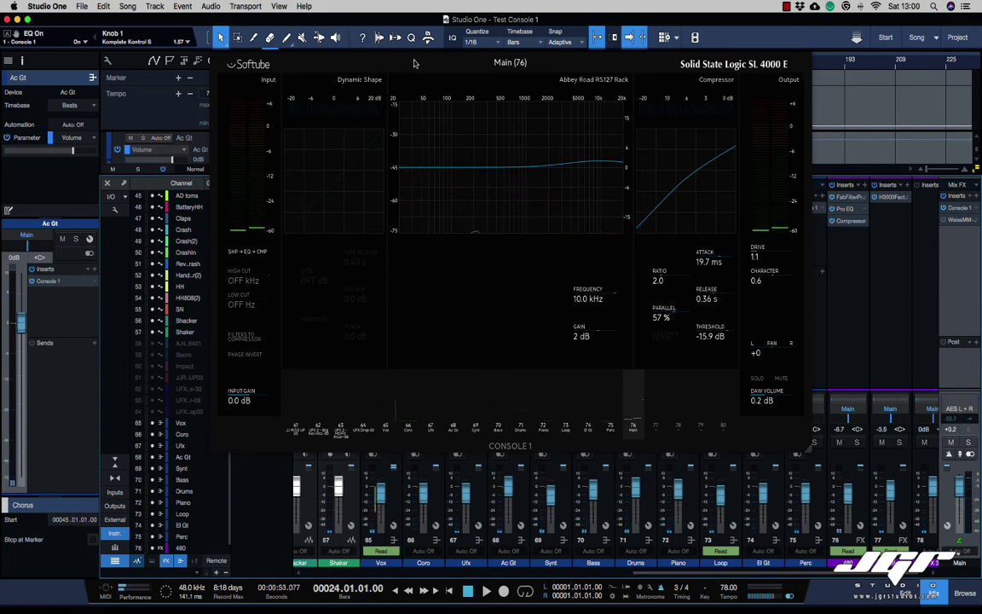
left_click_drag(414, 63, 581, 97)
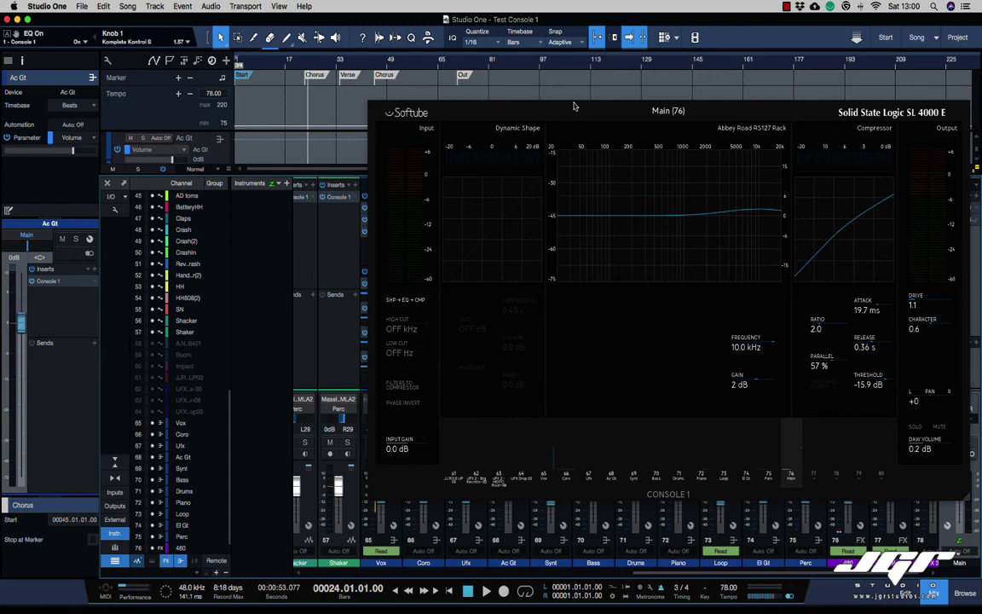
left_click_drag(574, 106, 448, 77)
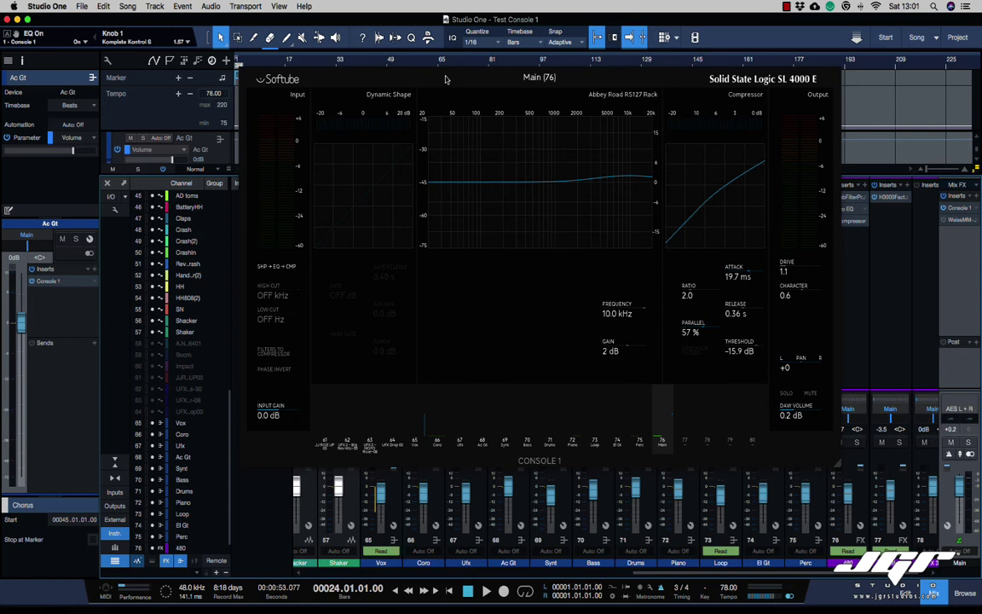
left_click_drag(400, 71, 527, 256)
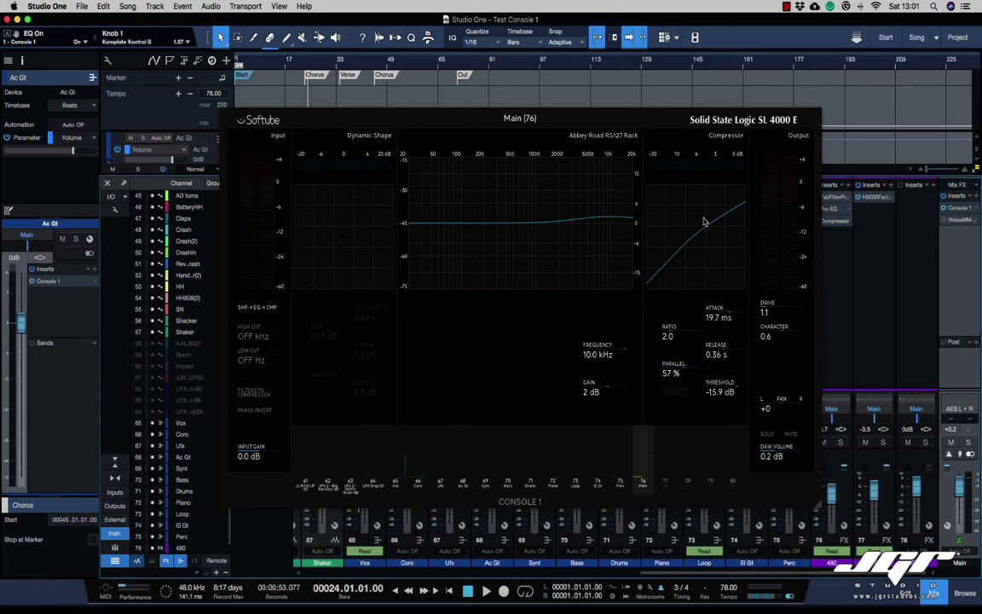
left_click_drag(563, 119, 607, 117)
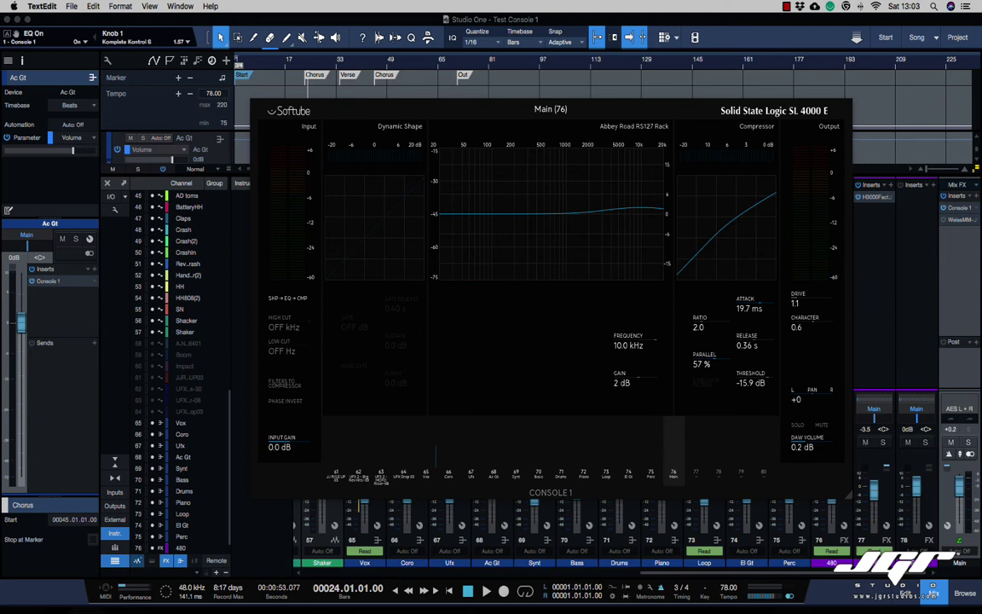
Open the Weiss MM-1 Mastering Maximizer on the Main channel, view its output trim options, and close the plug-in window
left_click_drag(662, 133, 527, 119)
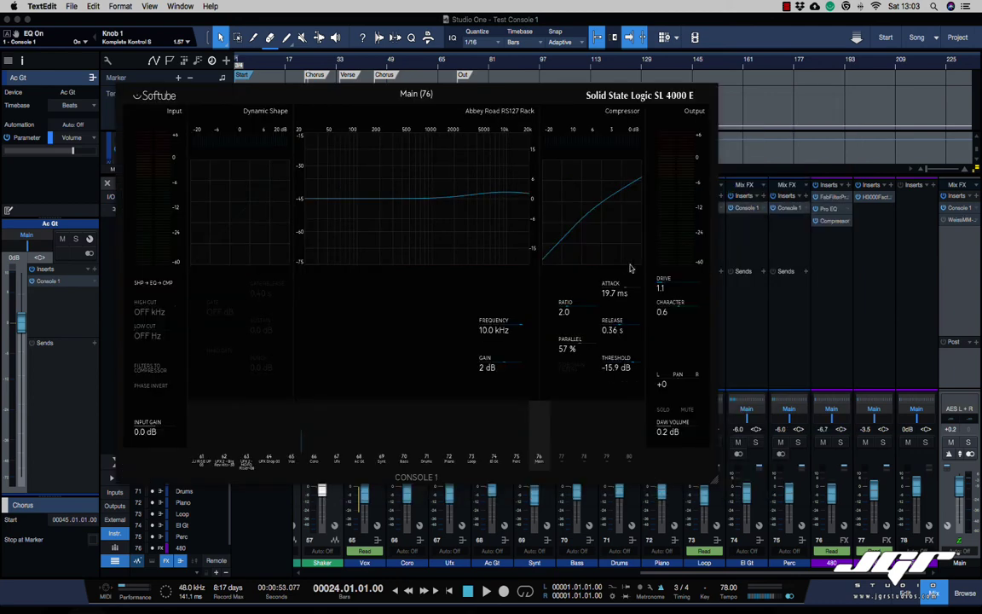
left_click(957, 220)
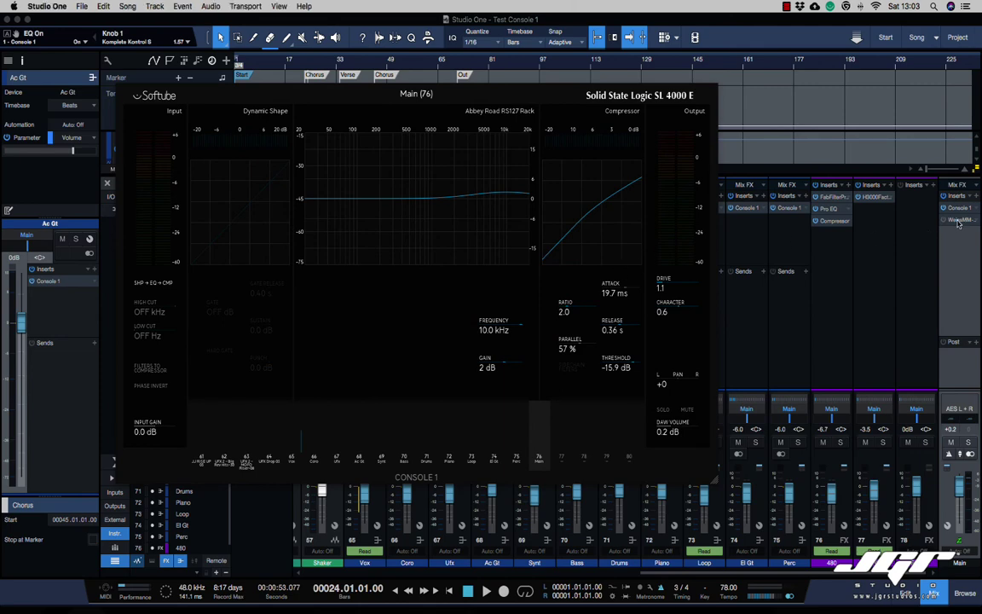
left_click_drag(679, 90, 810, 104)
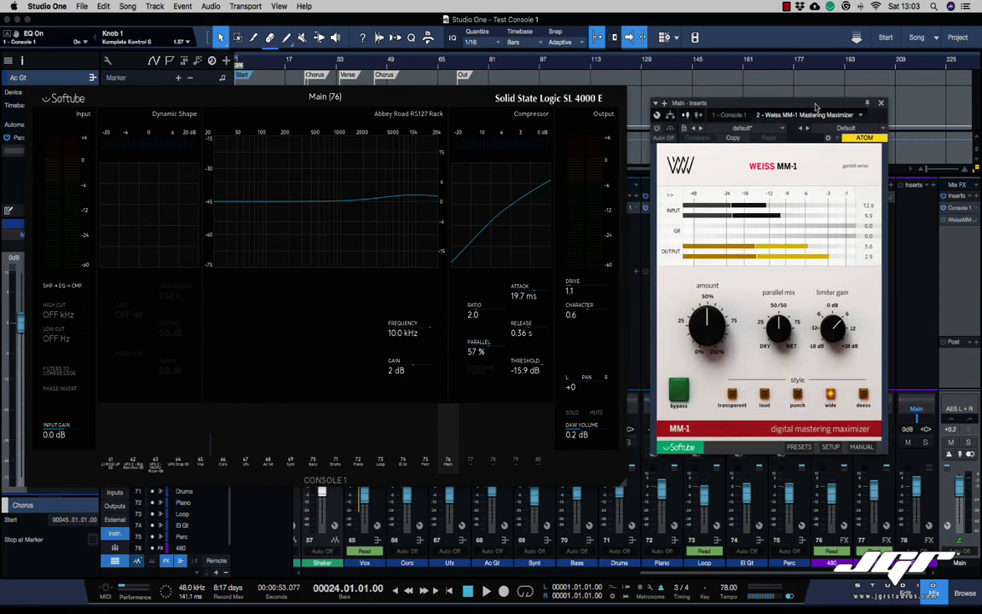
left_click(669, 196)
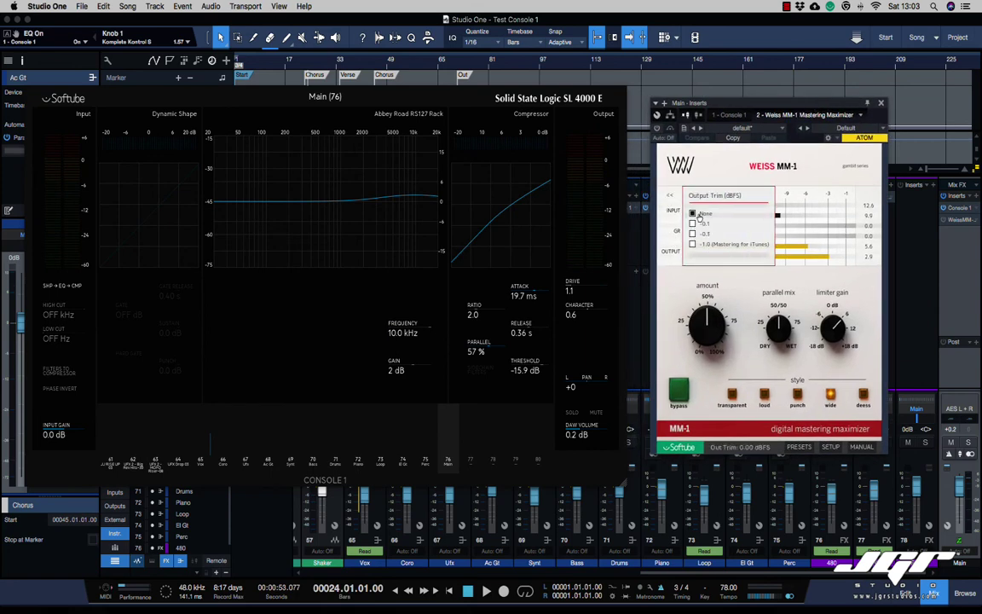
left_click(723, 168)
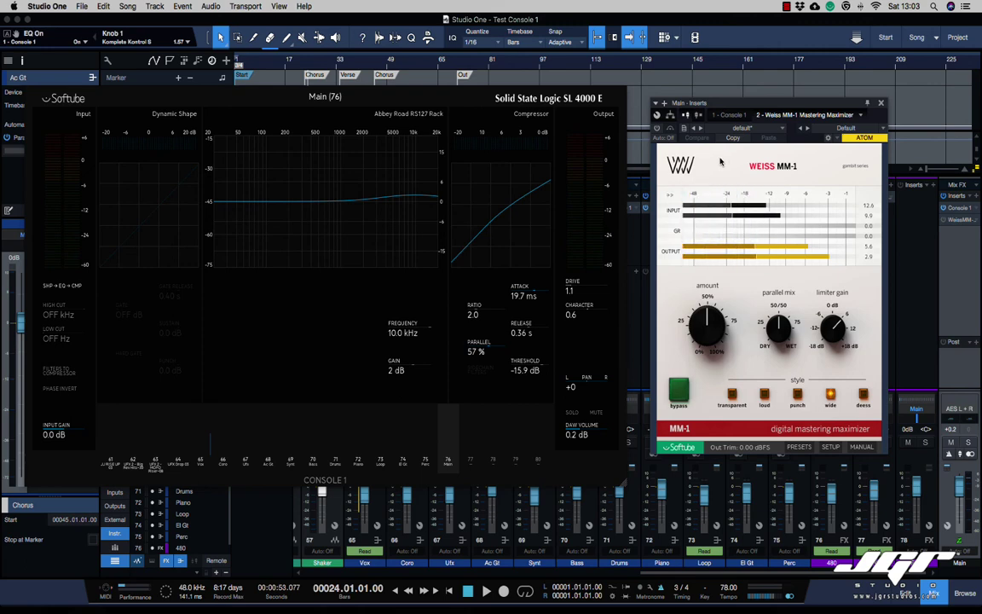
key("super+w")
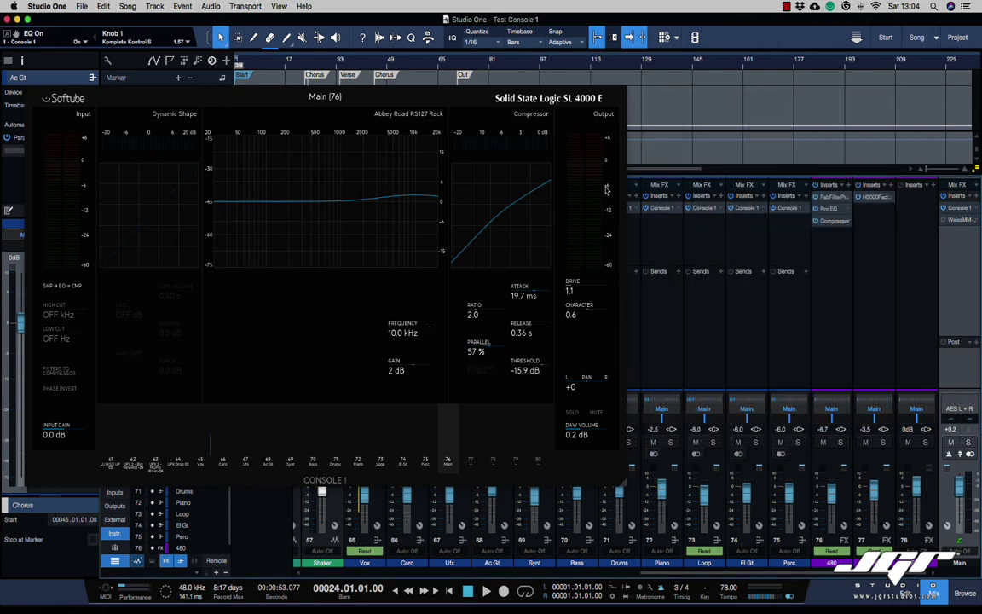
left_click_drag(453, 94, 584, 93)
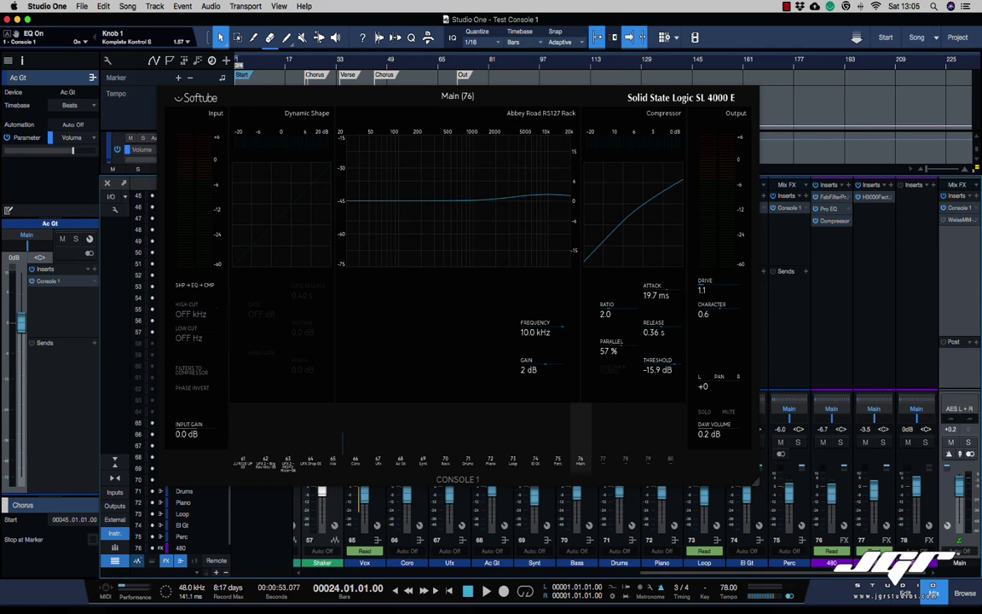
left_click(786, 6)
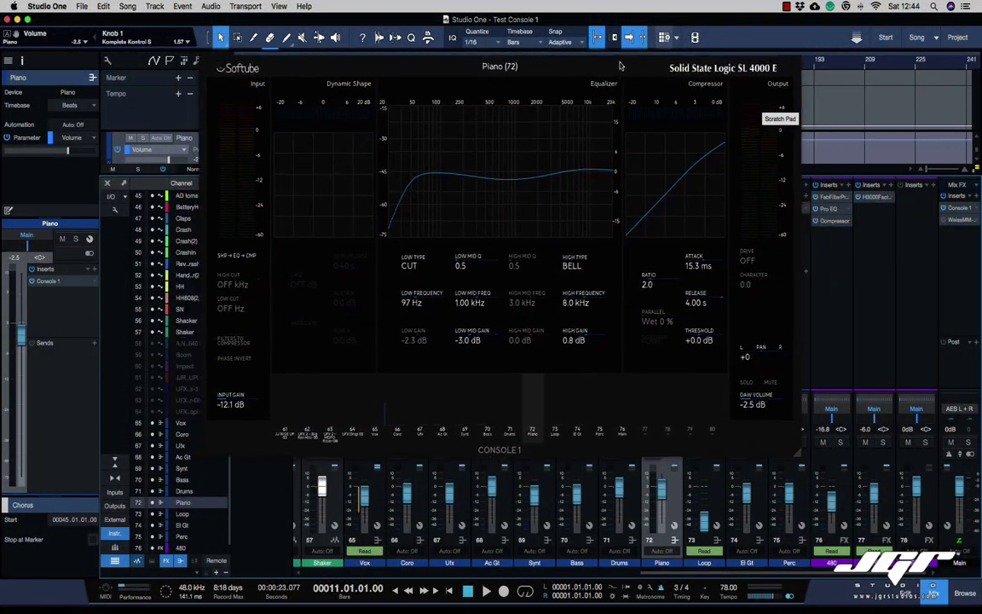
left_click_drag(621, 65, 693, 113)
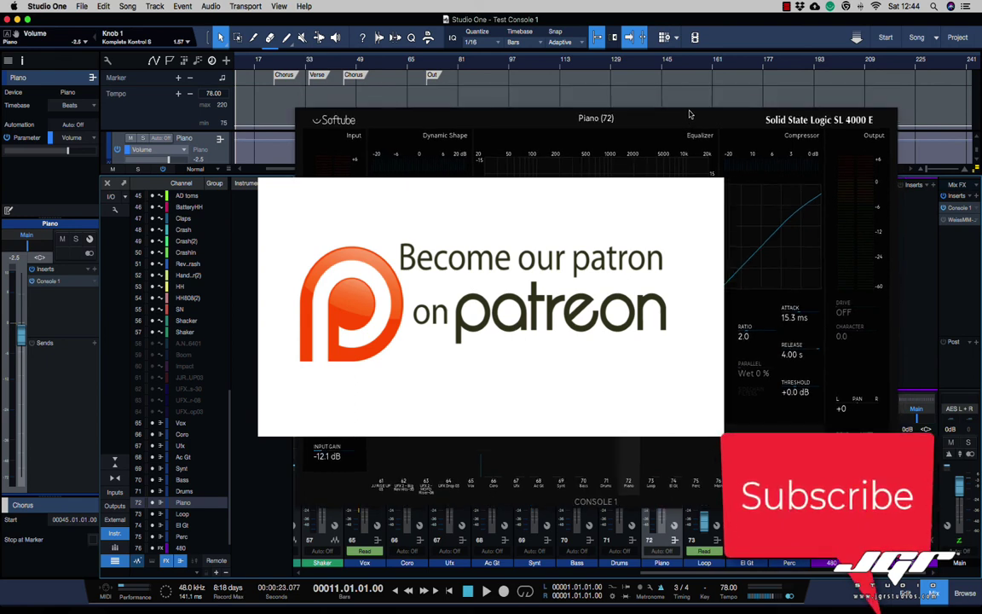